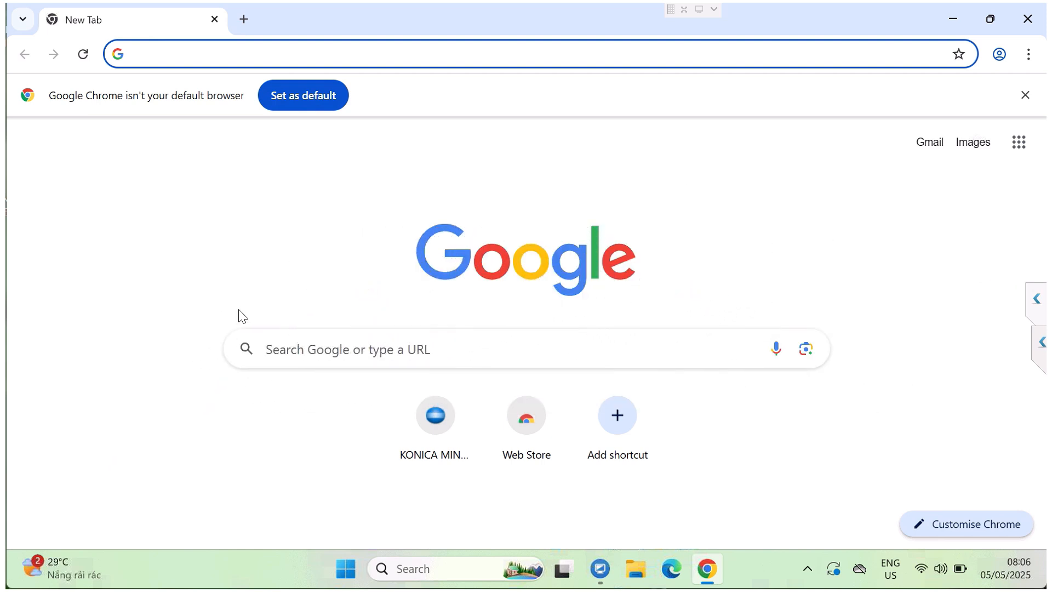
Step: Search the web for "download driver konica" and open Konica Minolta's Drivers & Downloads page at btapac.konicaminolta.com
text(d)
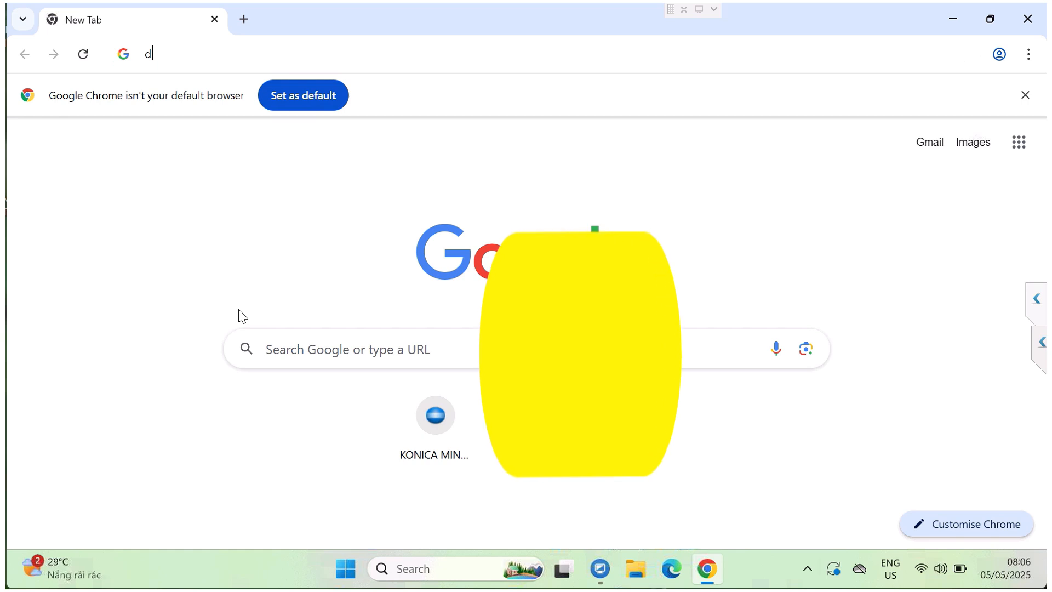
text(ownl)
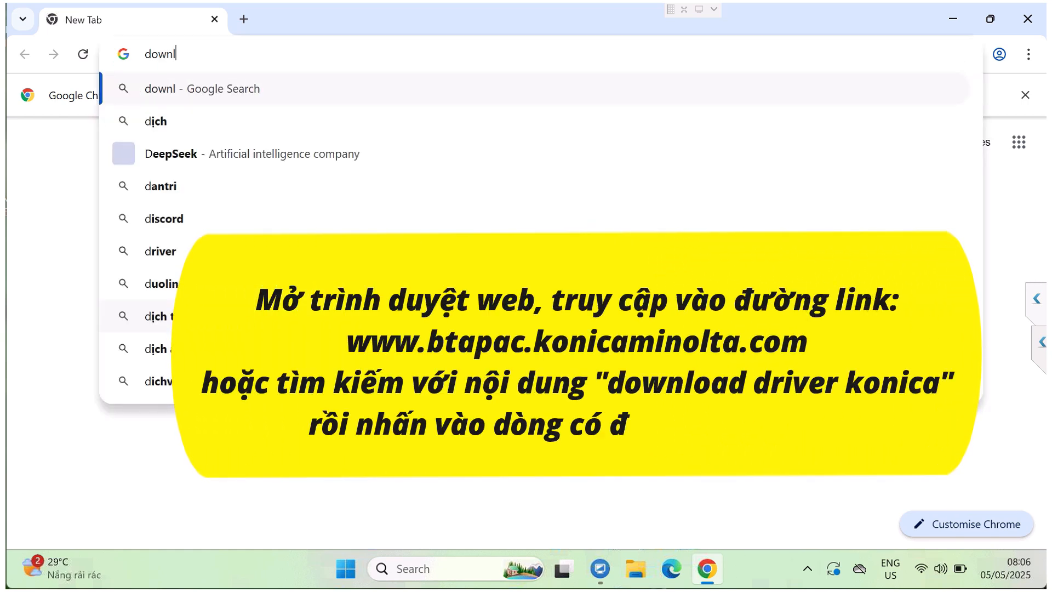
text(oad )
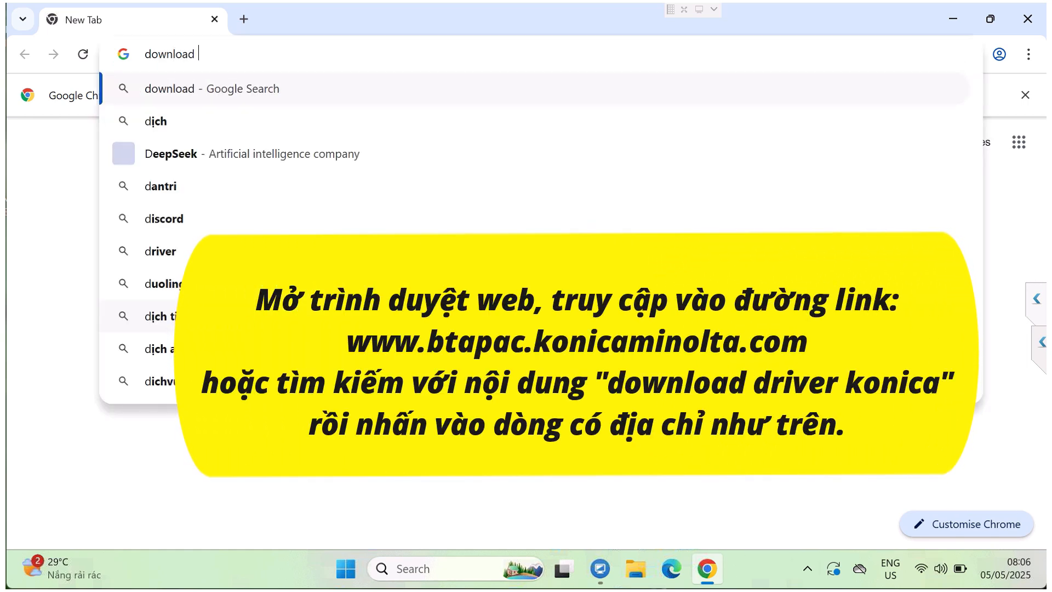
text(driver k)
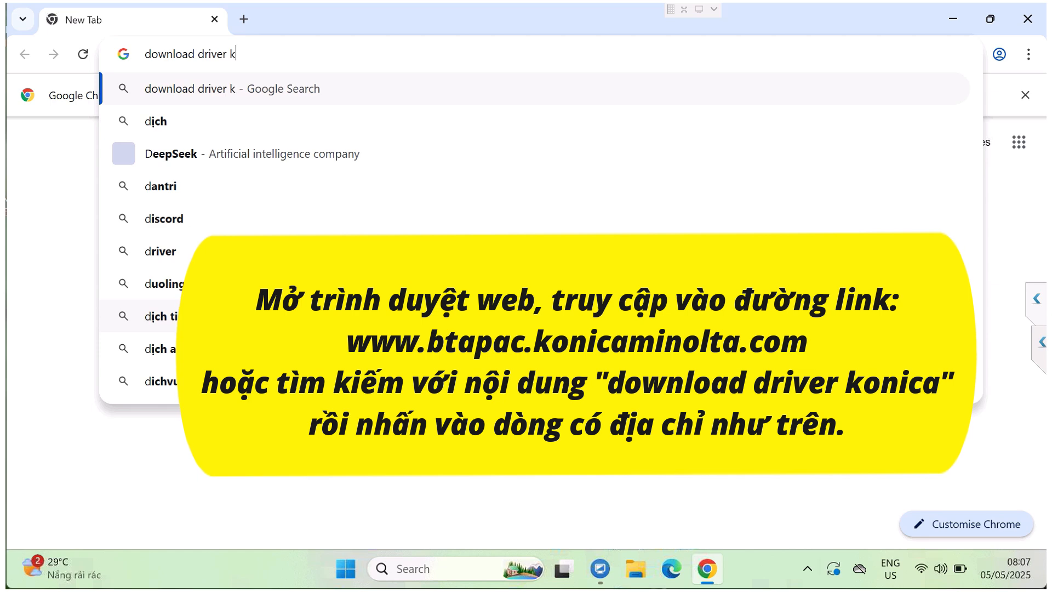
text(onica)
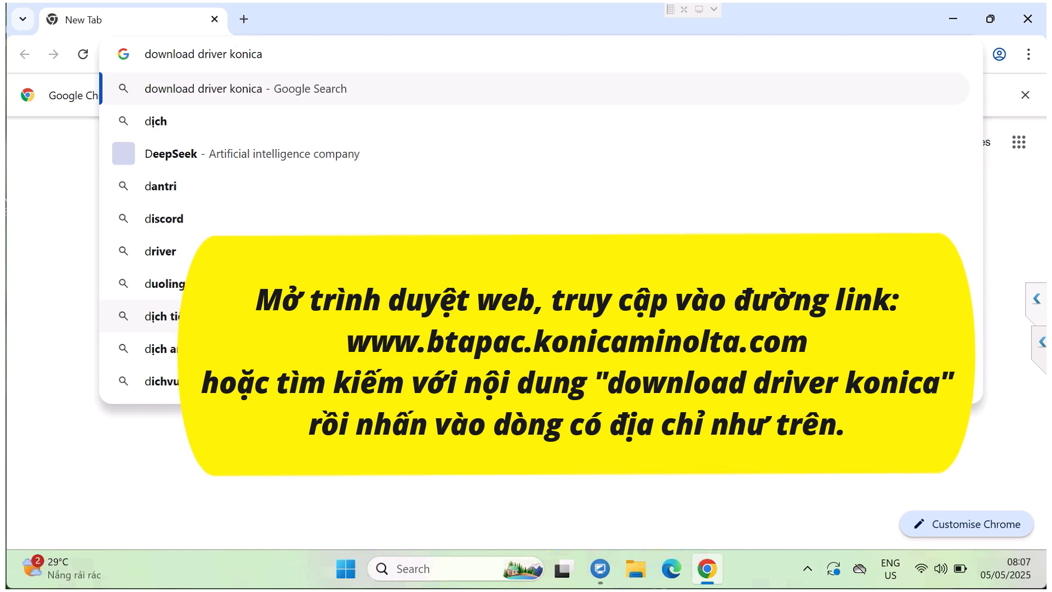
key(Return)
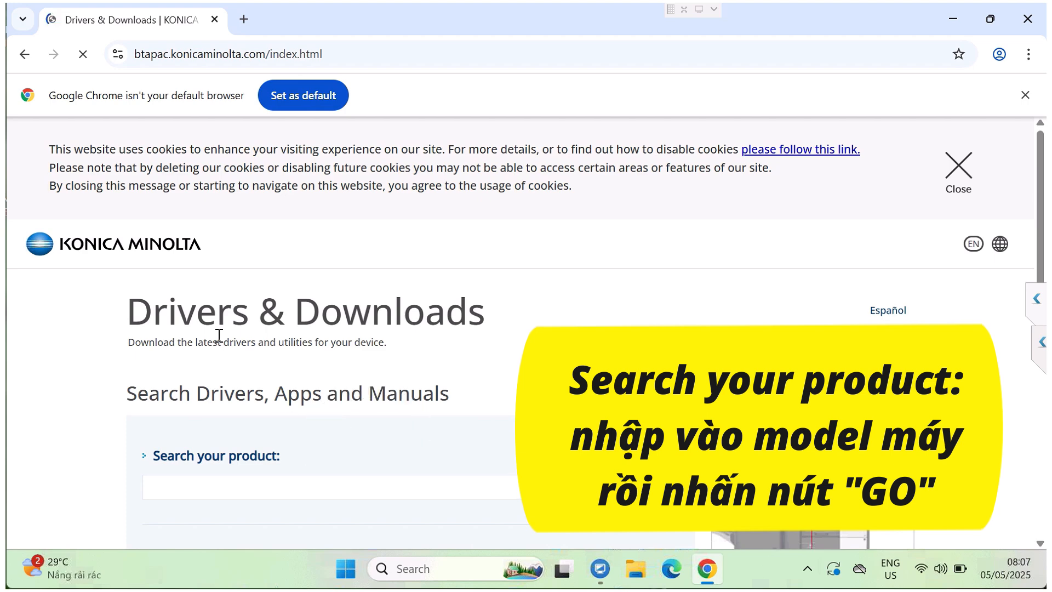
Step: Search the product finder for 361i, choose bizhub 361i and bring up its downloads
scroll(219, 335, down, 2)
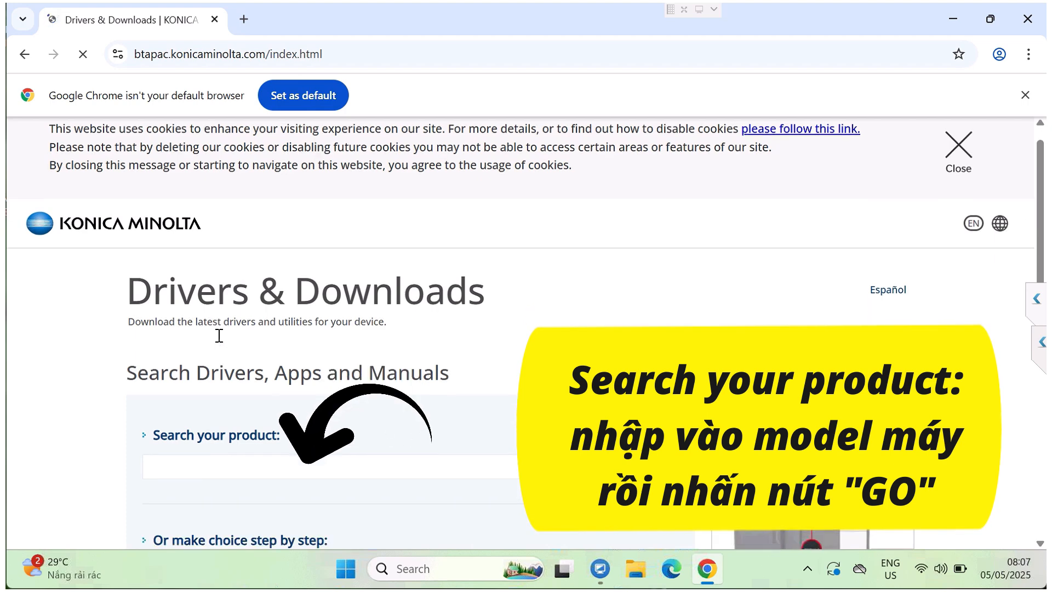
scroll(218, 335, down, 2)
click(213, 327)
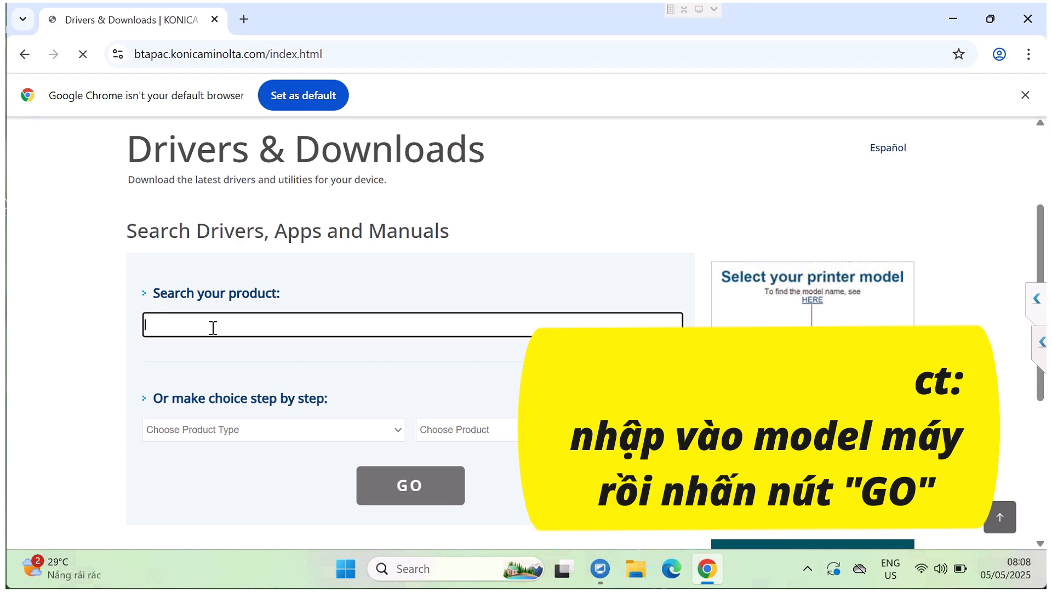
text(361)
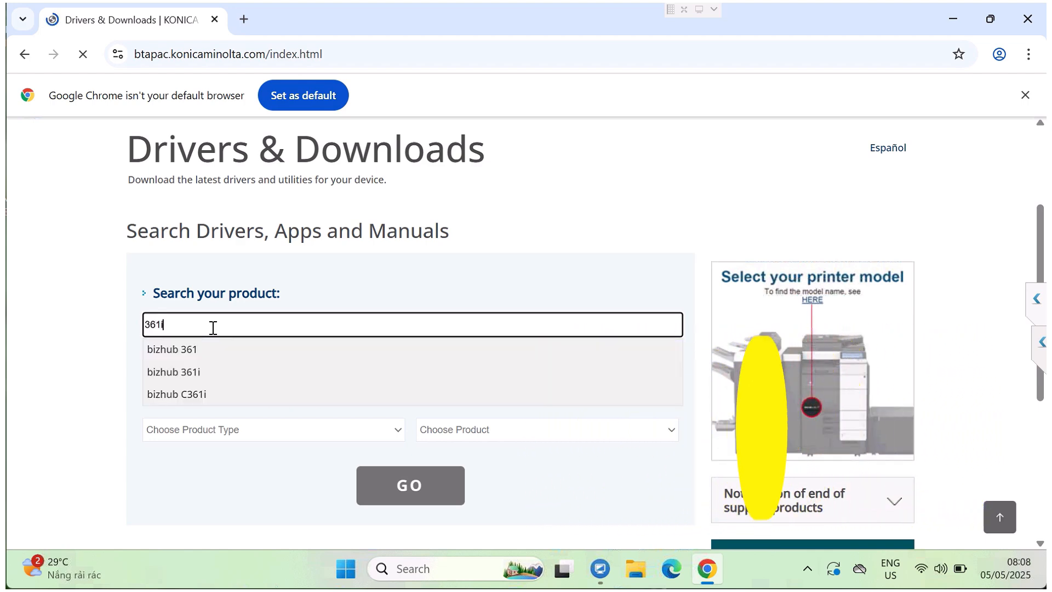
text(i)
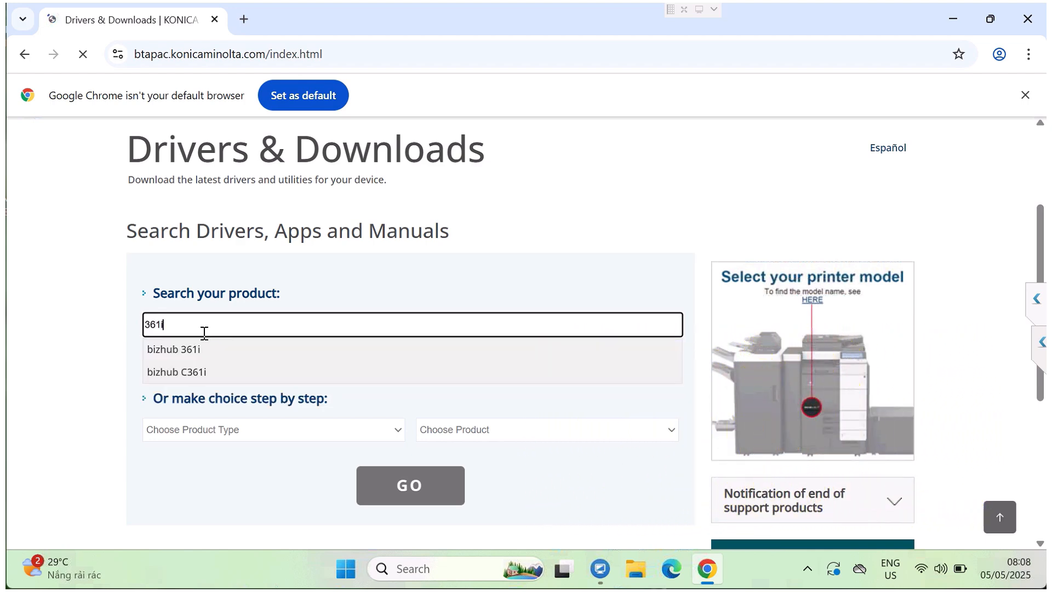
click(223, 357)
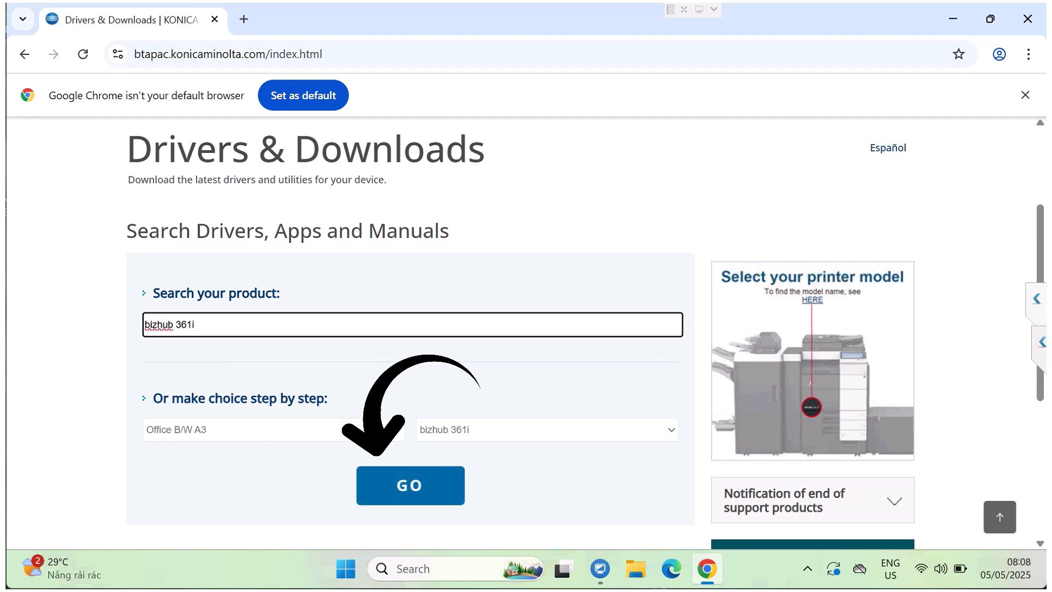
click(414, 493)
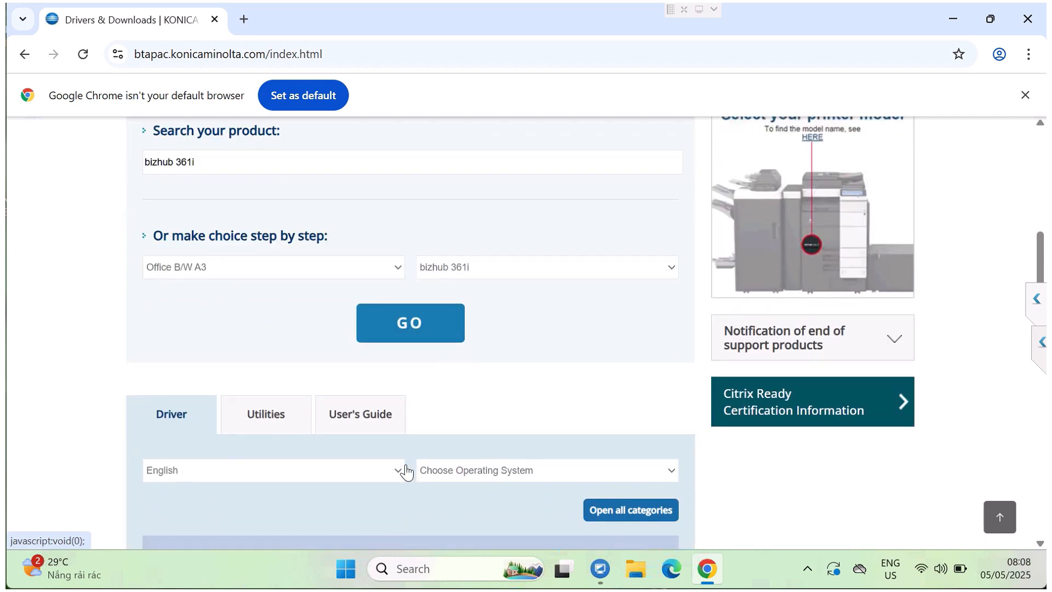
Step: Set the driver operating system to Windows 10 (64bit) and expand all driver categories
scroll(405, 471, down, 3)
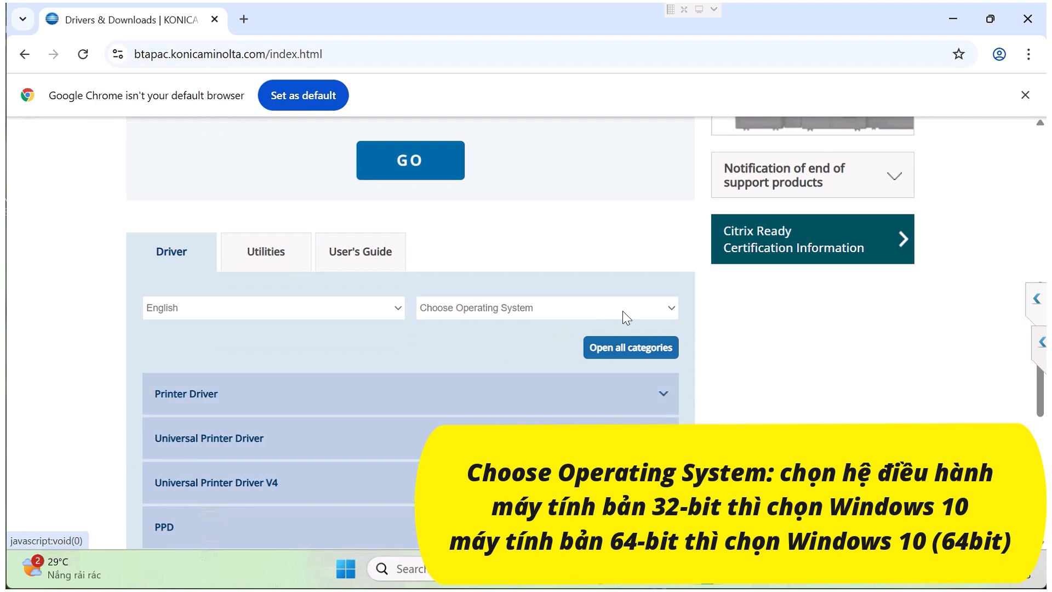
click(655, 309)
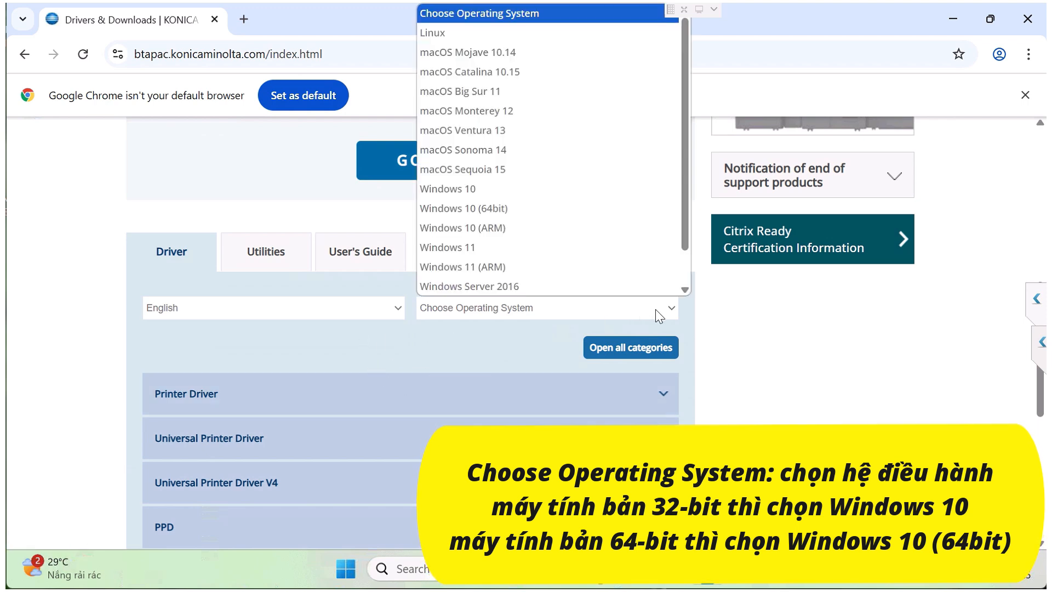
scroll(606, 277, down, 1)
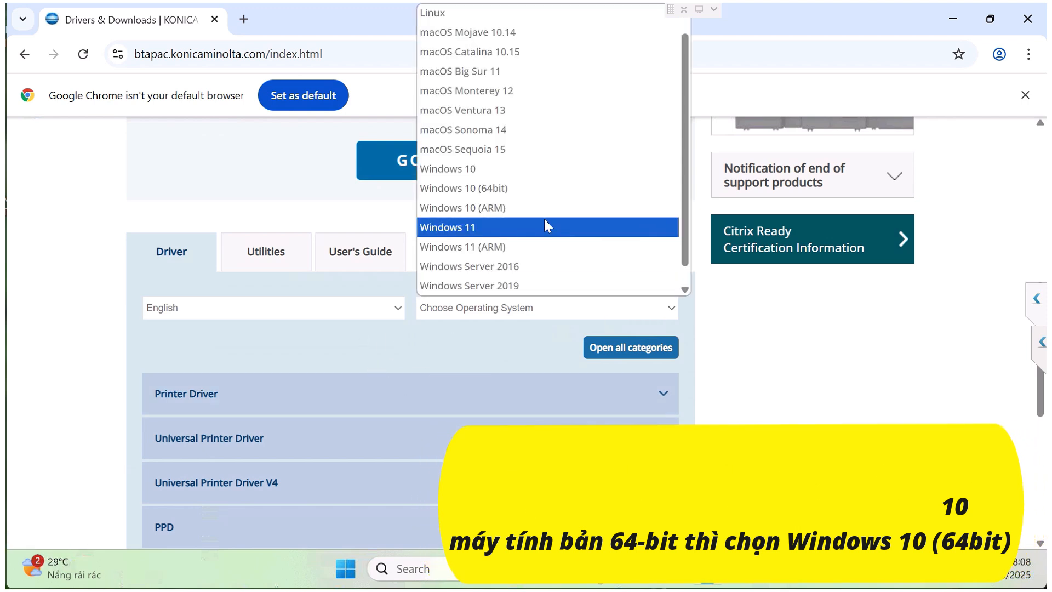
click(503, 192)
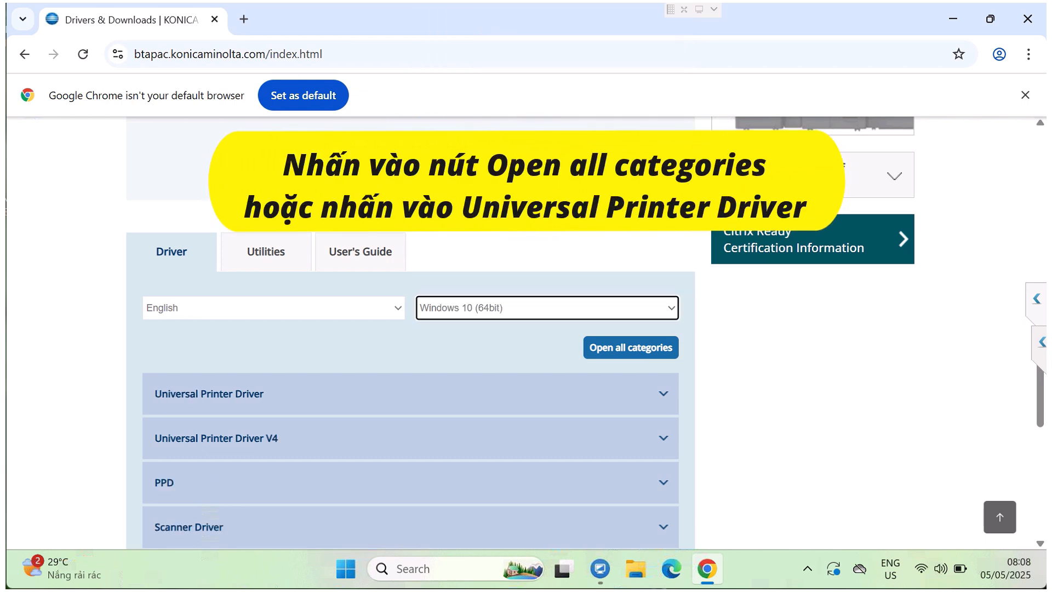
click(643, 355)
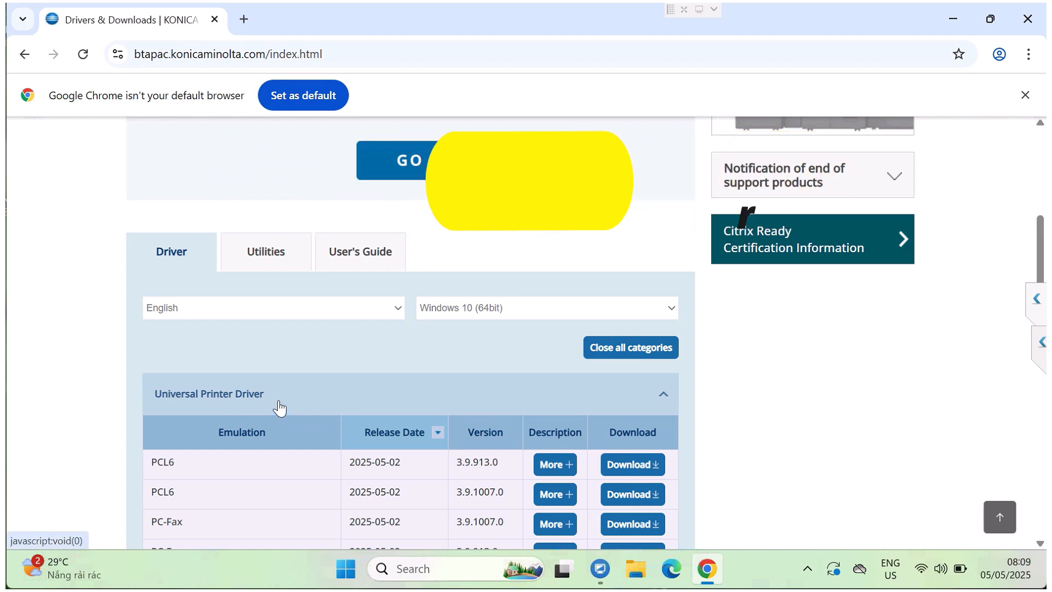
Step: View the description of the Universal Printer Driver PCL6 version 3.9.913.0 and open its download dialog
scroll(279, 407, down, 1)
scroll(278, 404, down, 1)
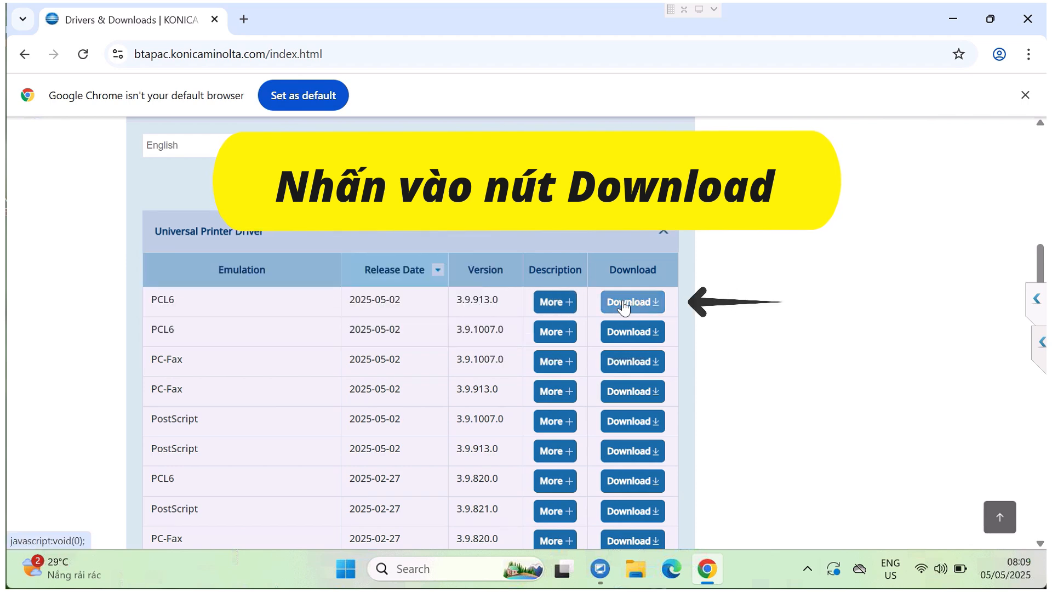
click(567, 307)
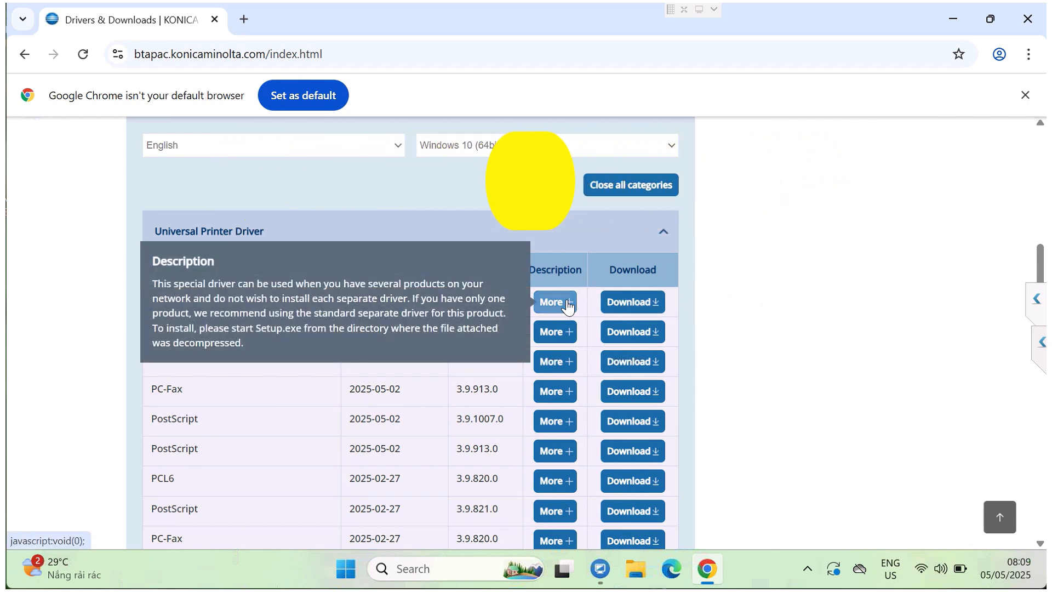
click(634, 307)
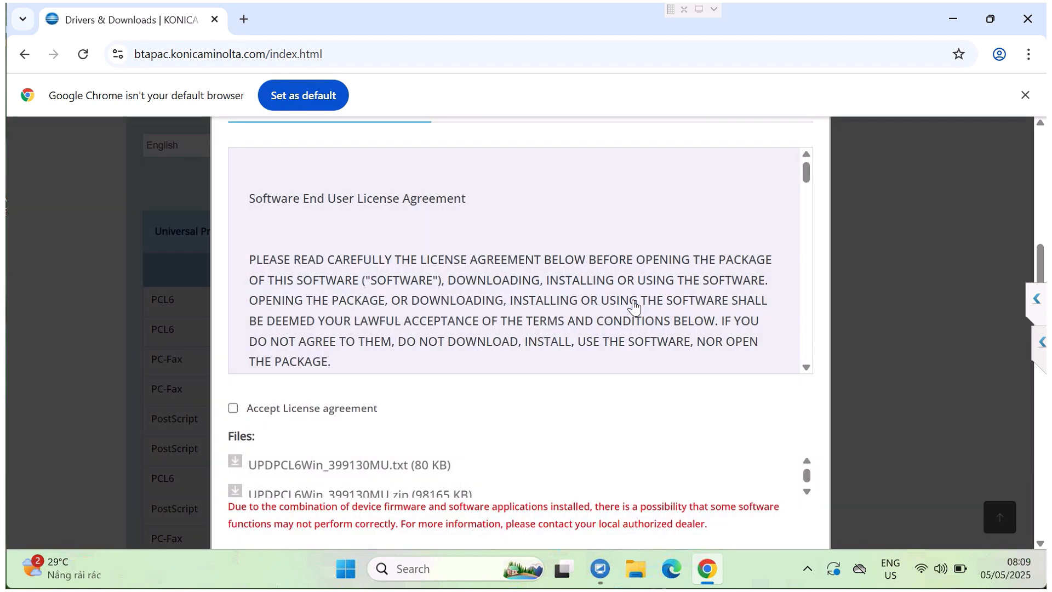
Step: Accept the license agreement, download UPDPCL6Win_399130MU.zip and check its download progress
click(236, 408)
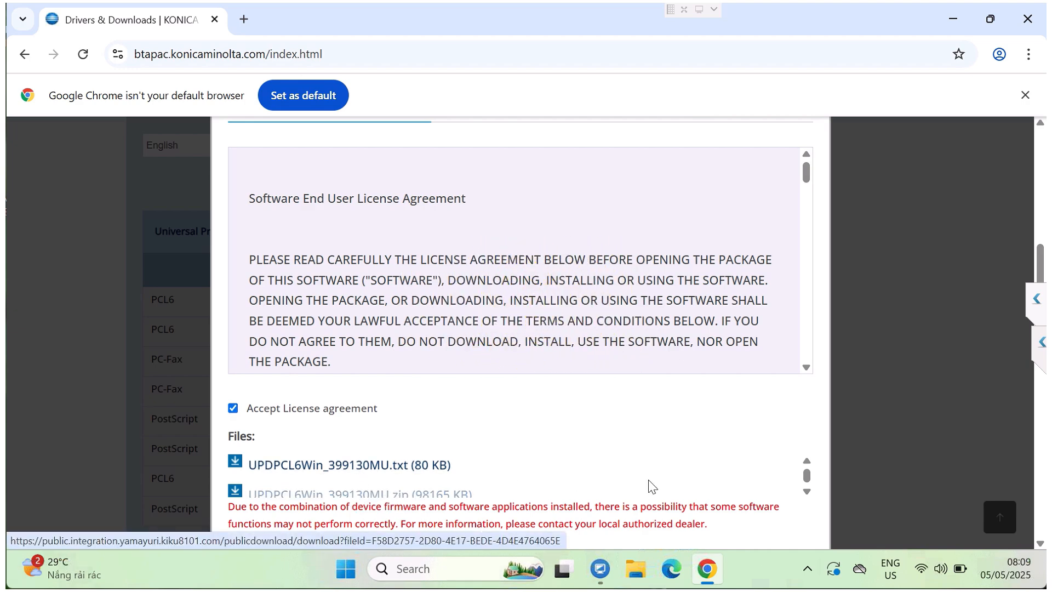
click(806, 493)
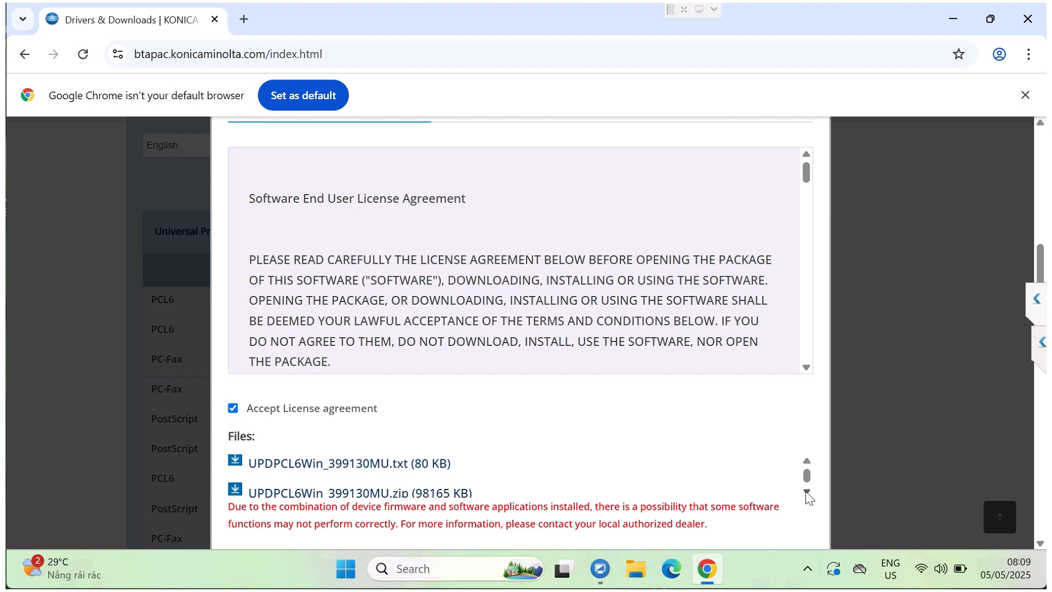
click(408, 475)
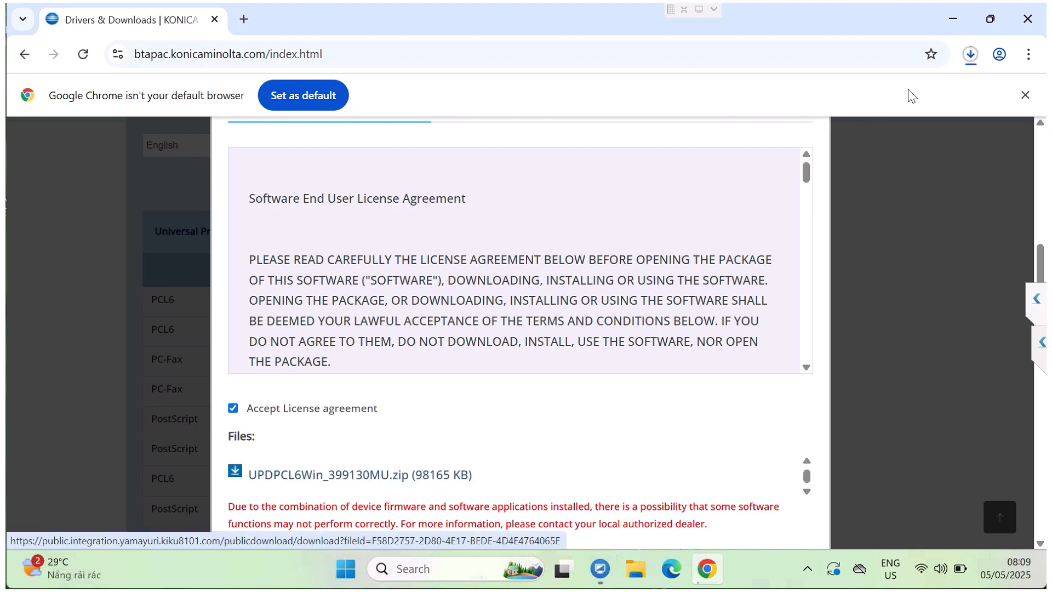
click(973, 55)
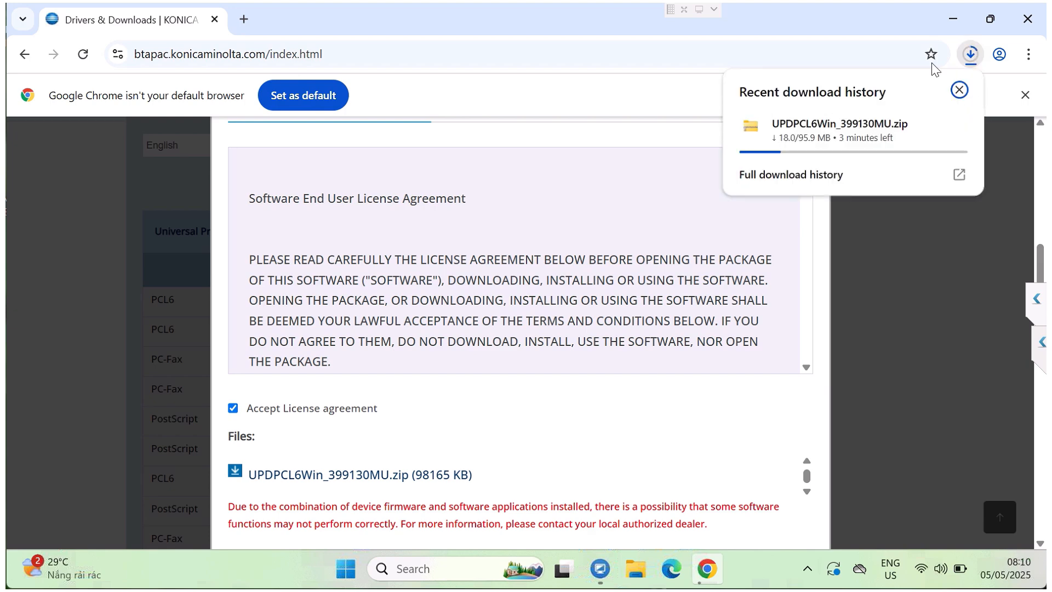
Step: Open the printer's web interface at 172.16.0.233 in a new tab to check the computer's connection to it
click(244, 20)
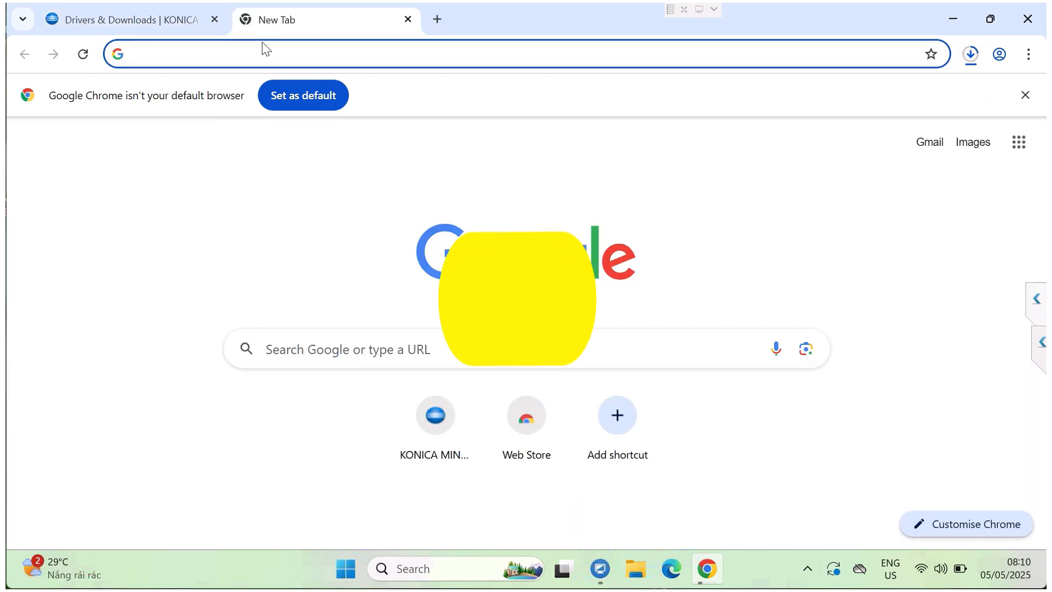
text(17)
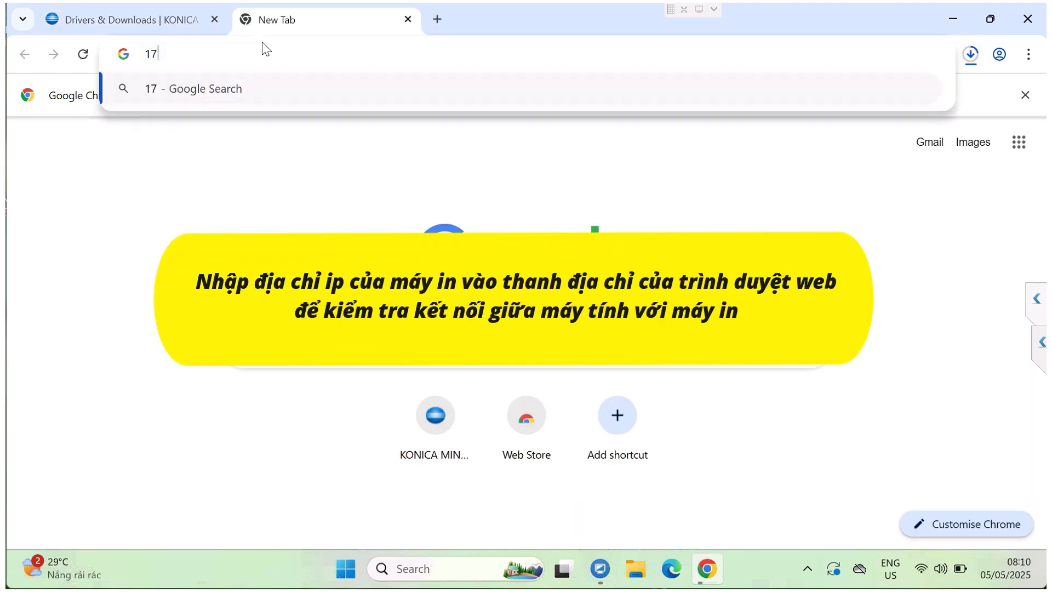
text(2.16)
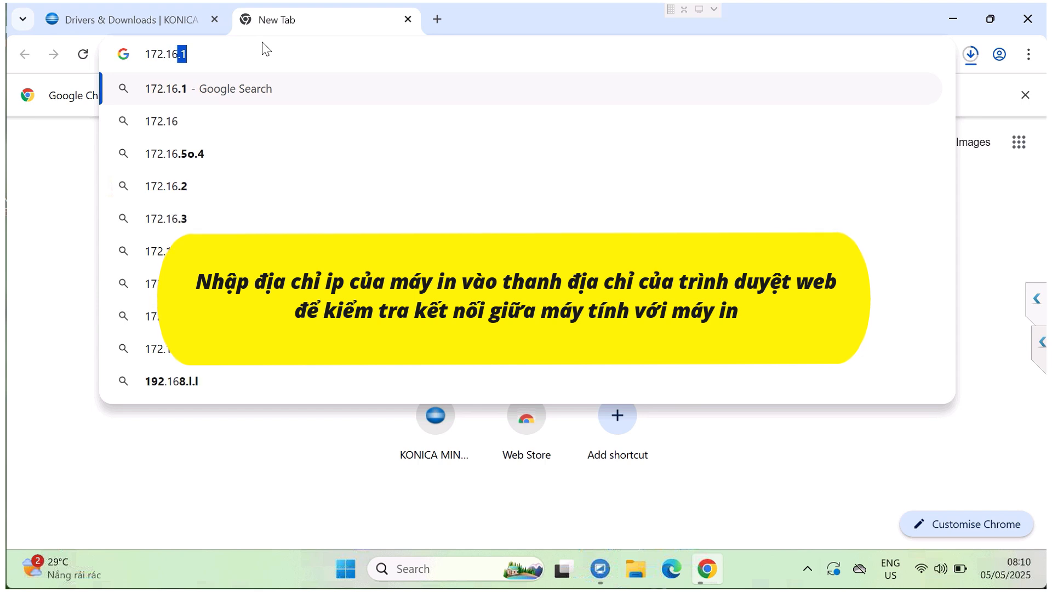
text(.0.)
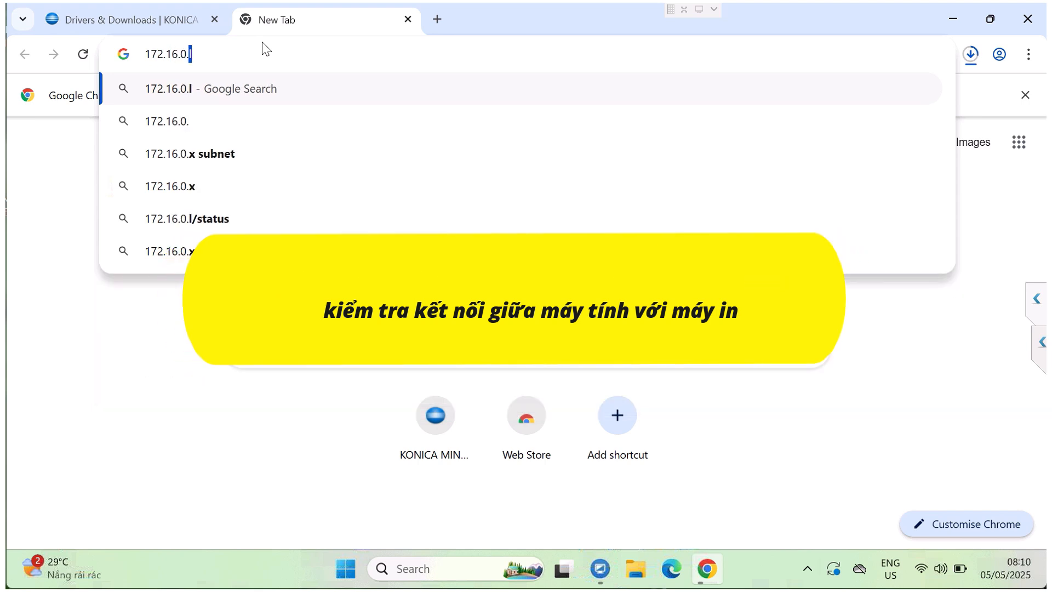
text(233)
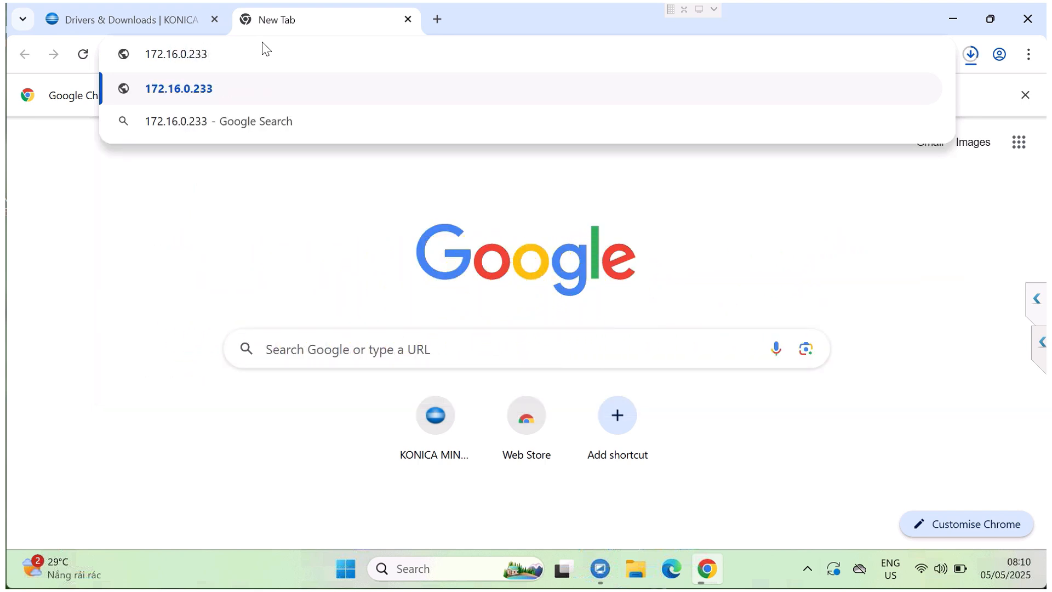
key(Return)
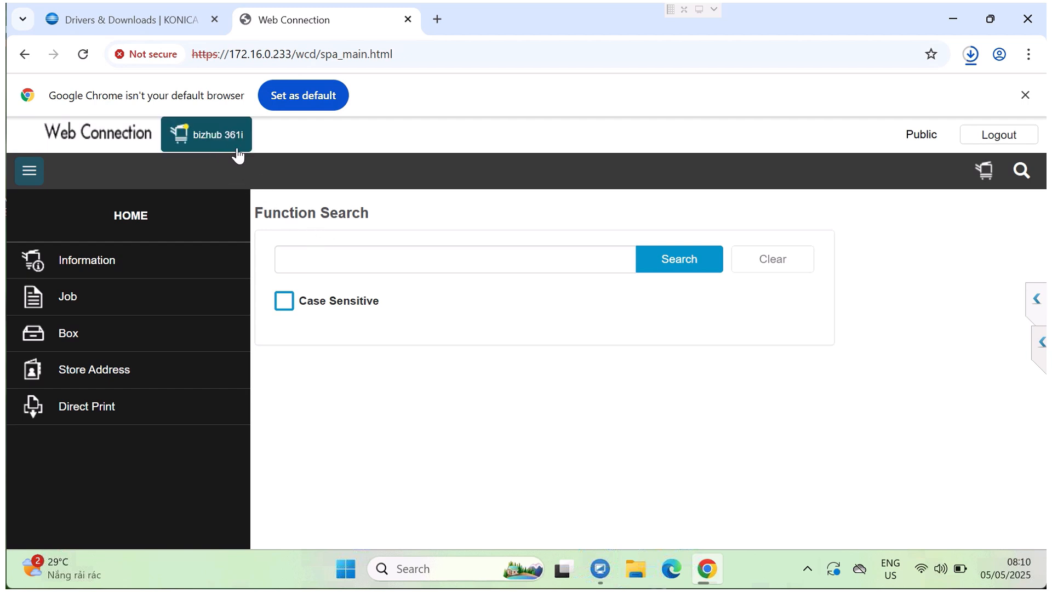
Step: Show the downloaded UPDPCL6Win_399130MU.zip in its folder and extract it to a UPDPCL6Win_399130MU folder inside Downloads
click(970, 55)
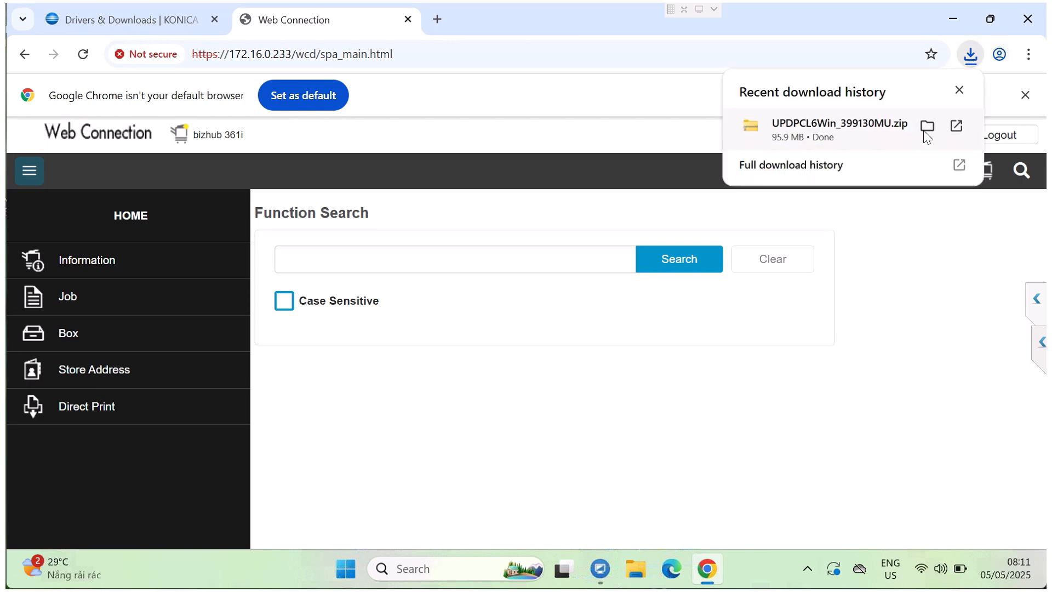
click(927, 127)
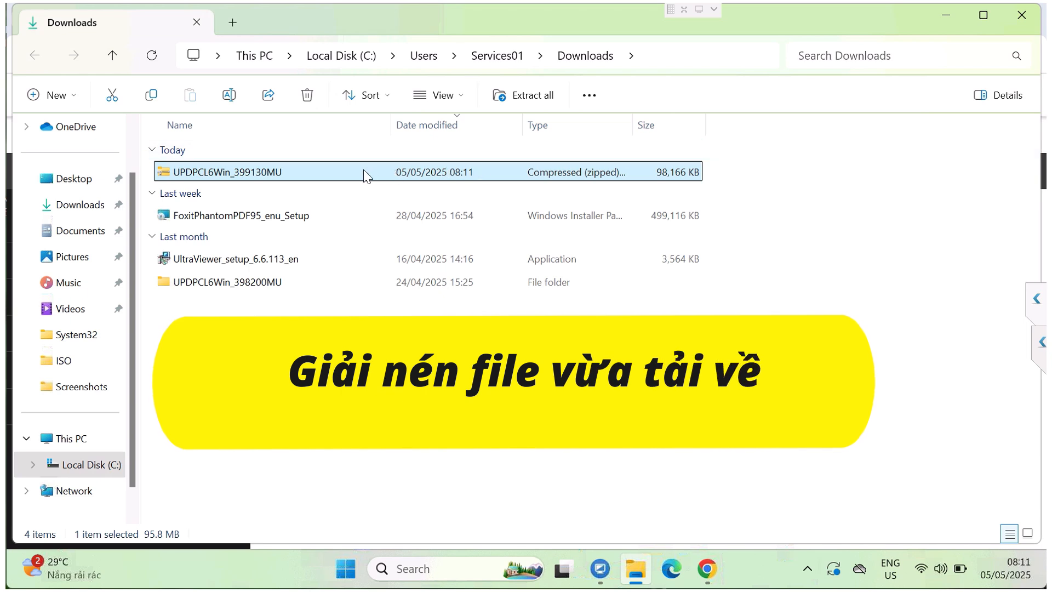
right_click(362, 170)
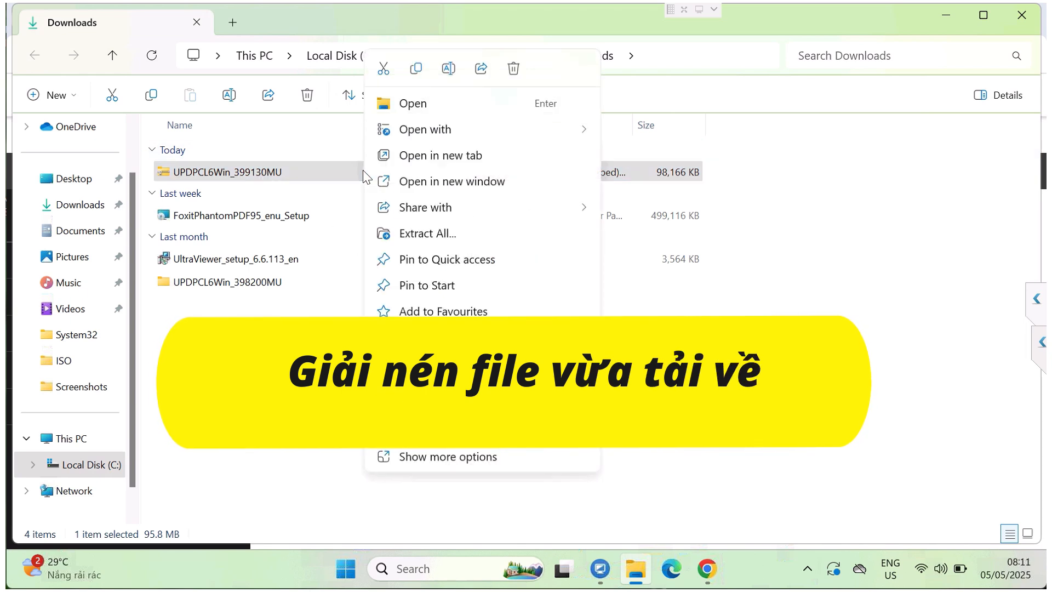
click(432, 233)
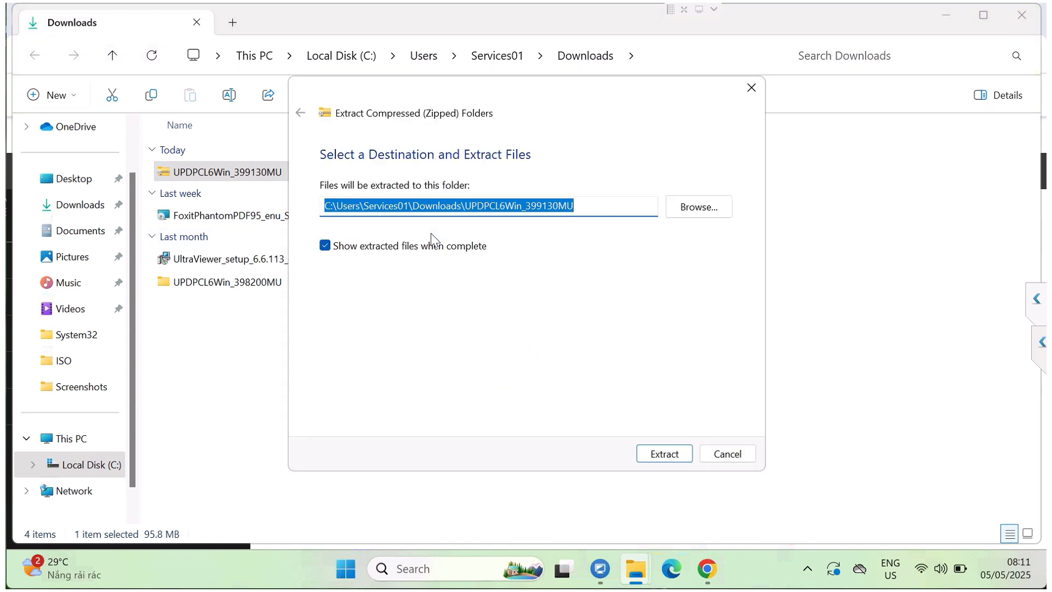
click(657, 456)
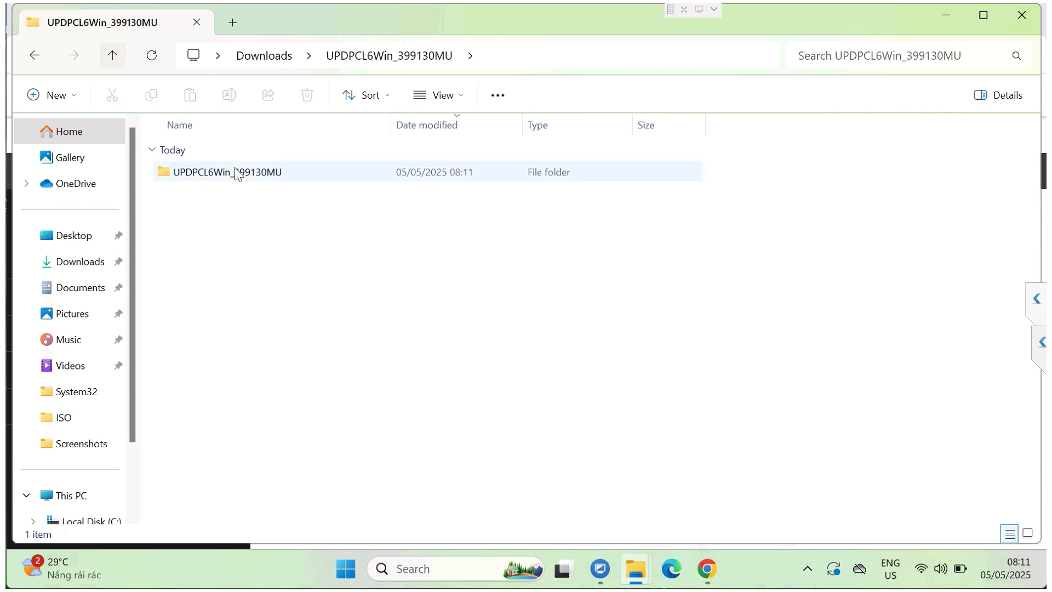
Step: Run UPDSetup64 from the inner UPDPCL6Win_399130MU folder, maximize the installer and accept its license agreement
click(250, 174)
double_click(250, 175)
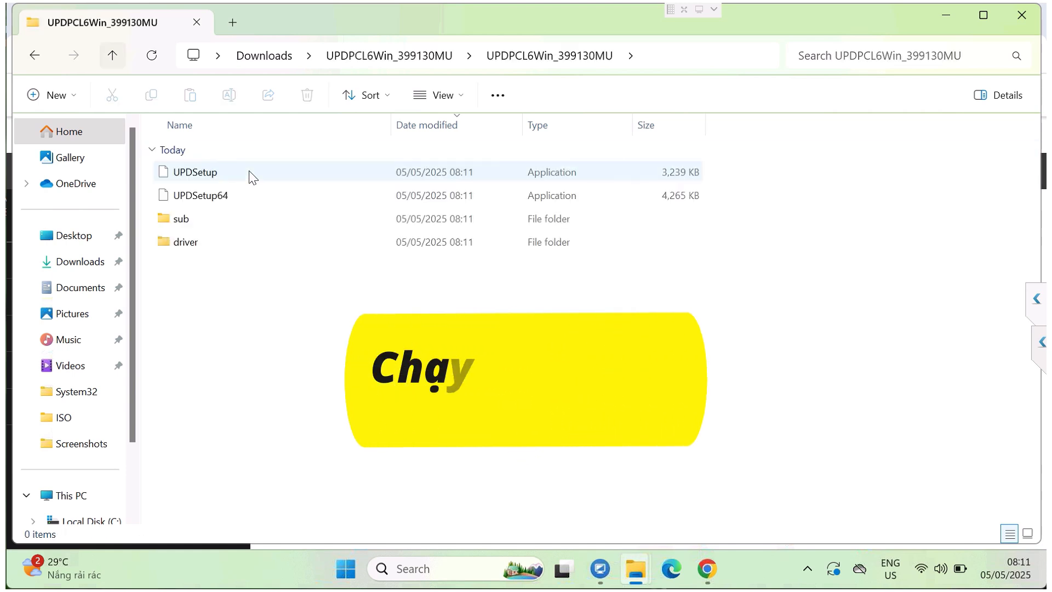
click(211, 195)
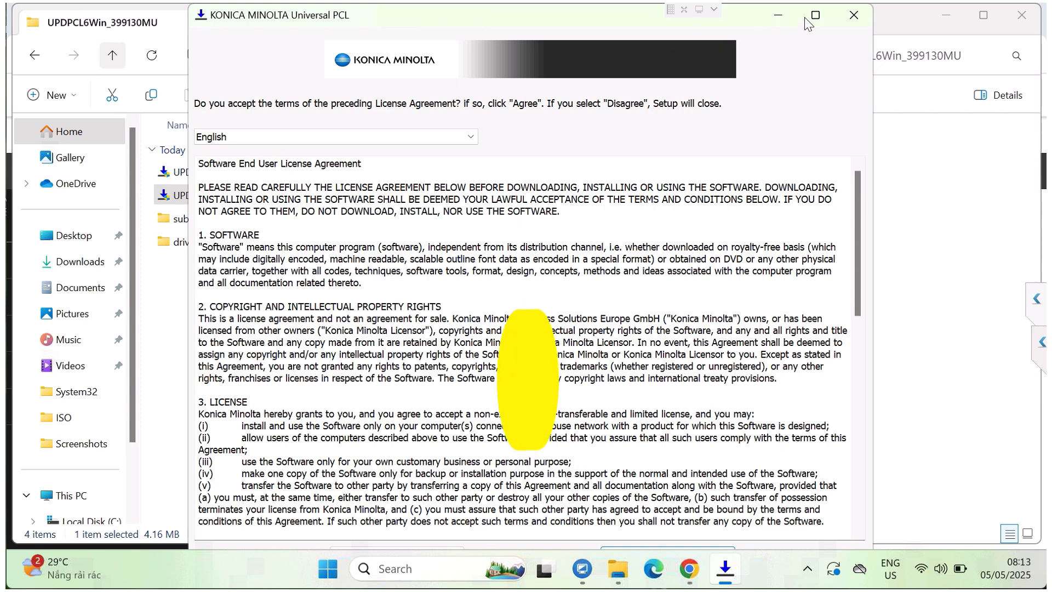
click(816, 16)
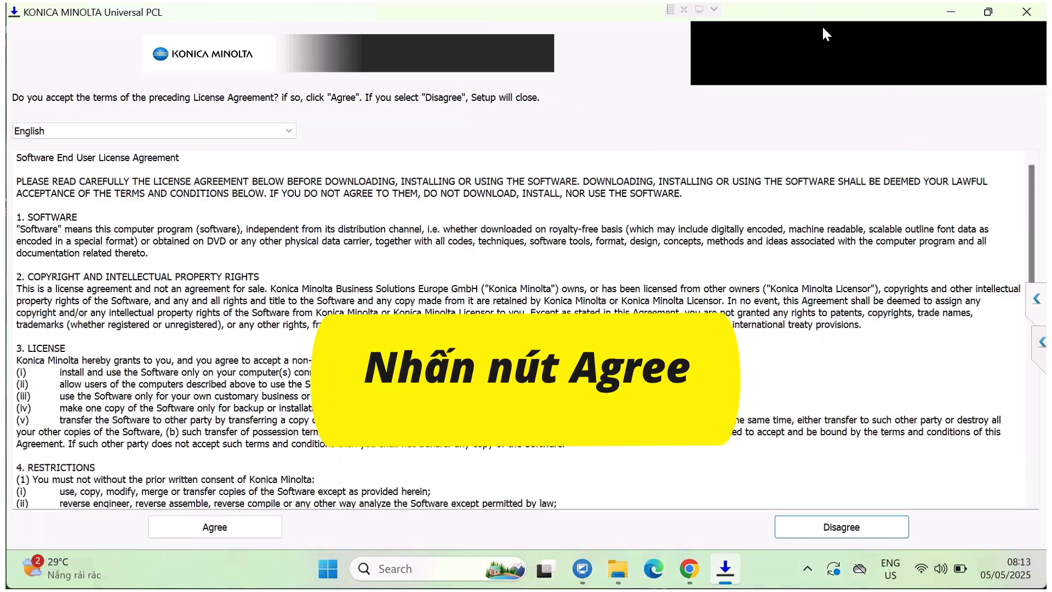
click(226, 529)
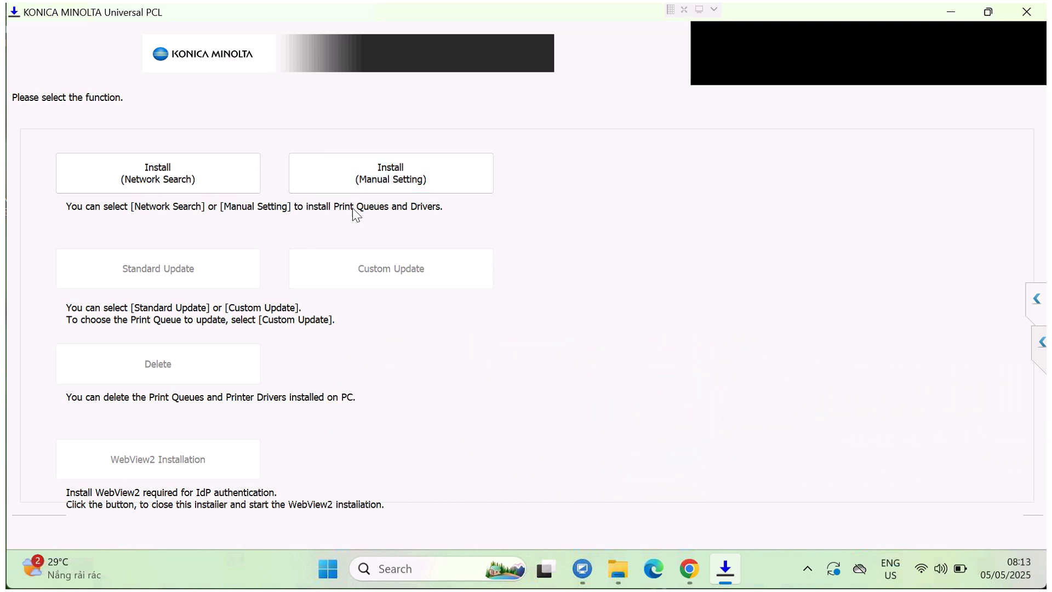
Step: Choose installation by manual setting, add a print queue to the list and name it KONICA MINOLTA 361i PCL
click(426, 176)
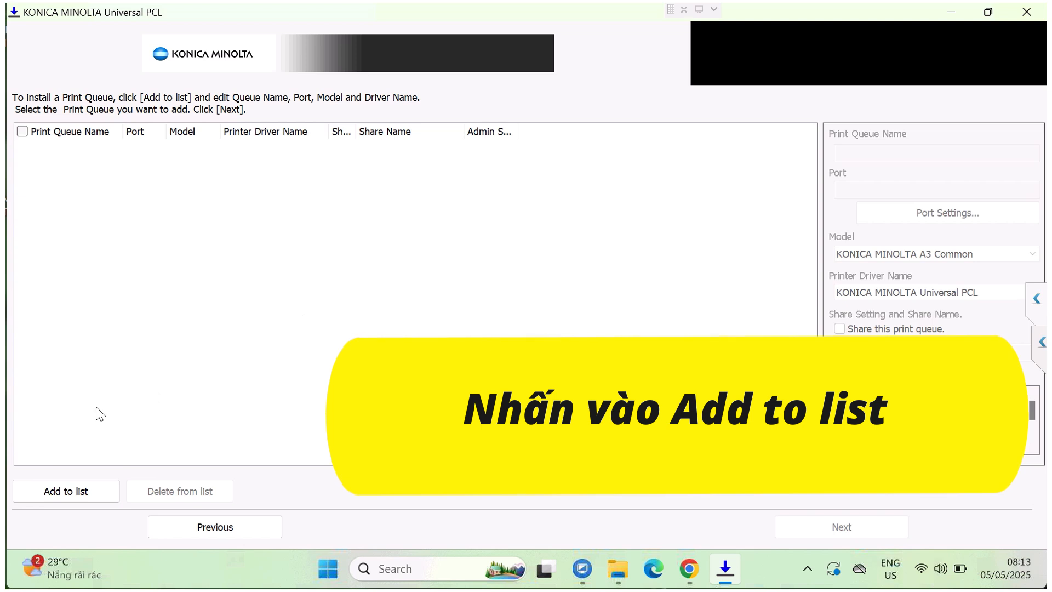
click(75, 495)
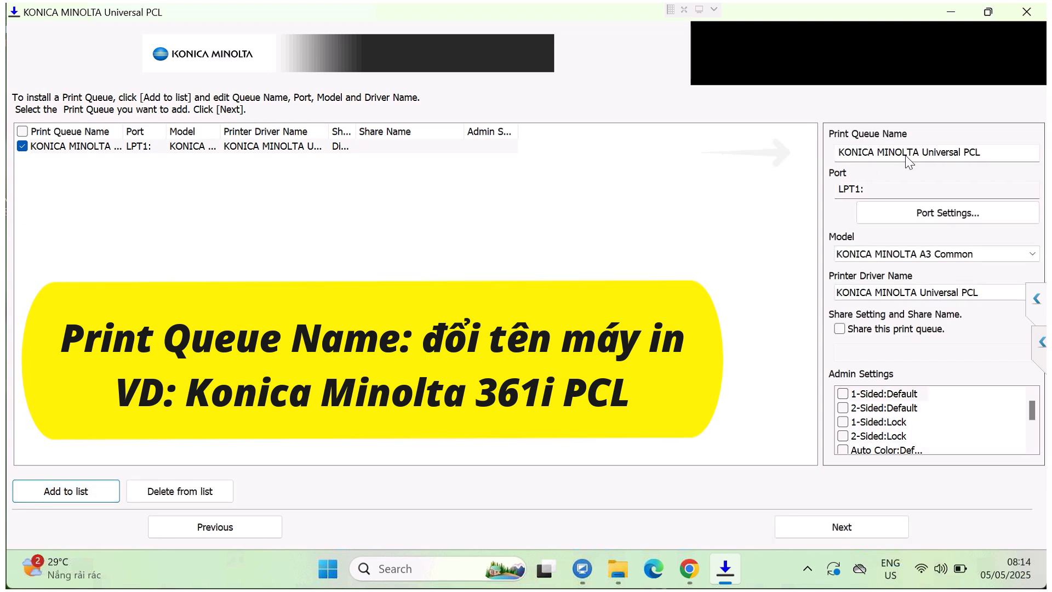
drag(923, 150, 956, 150)
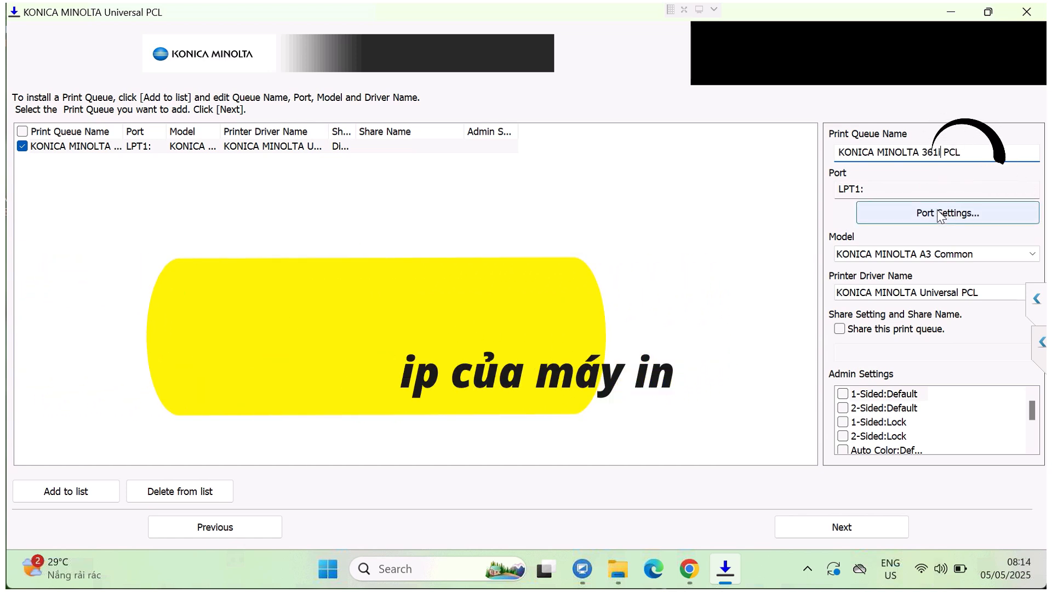
Step: Set the print queue's port to a new port name, 172.16.0.233
click(938, 214)
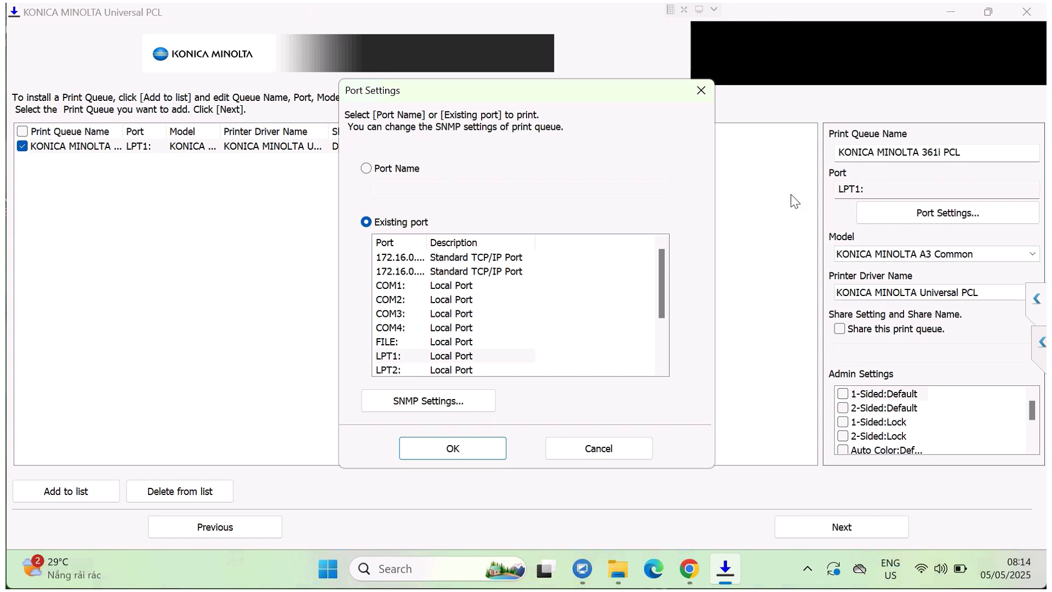
click(366, 168)
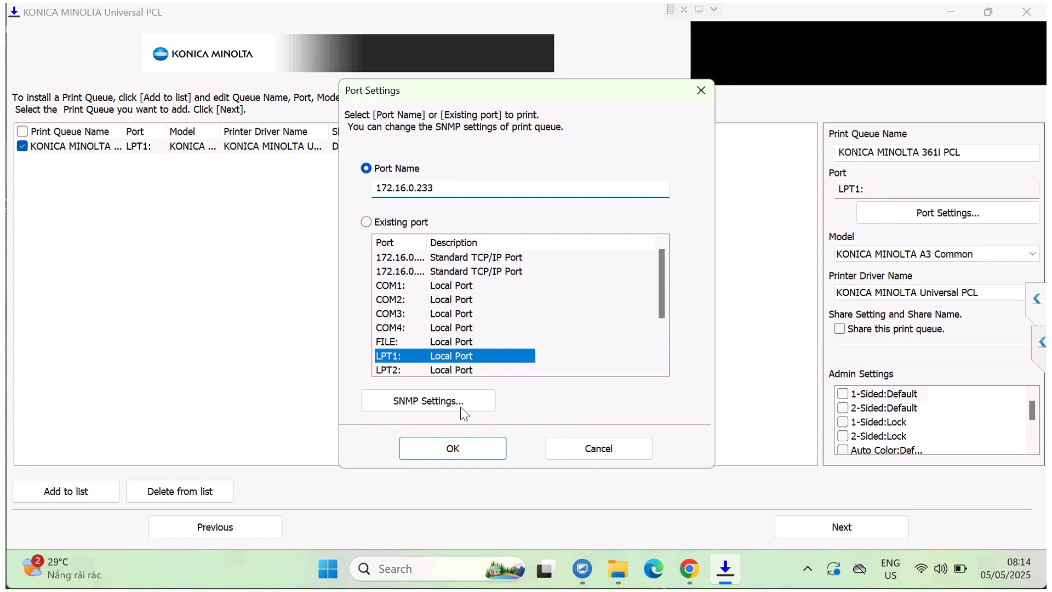
click(450, 451)
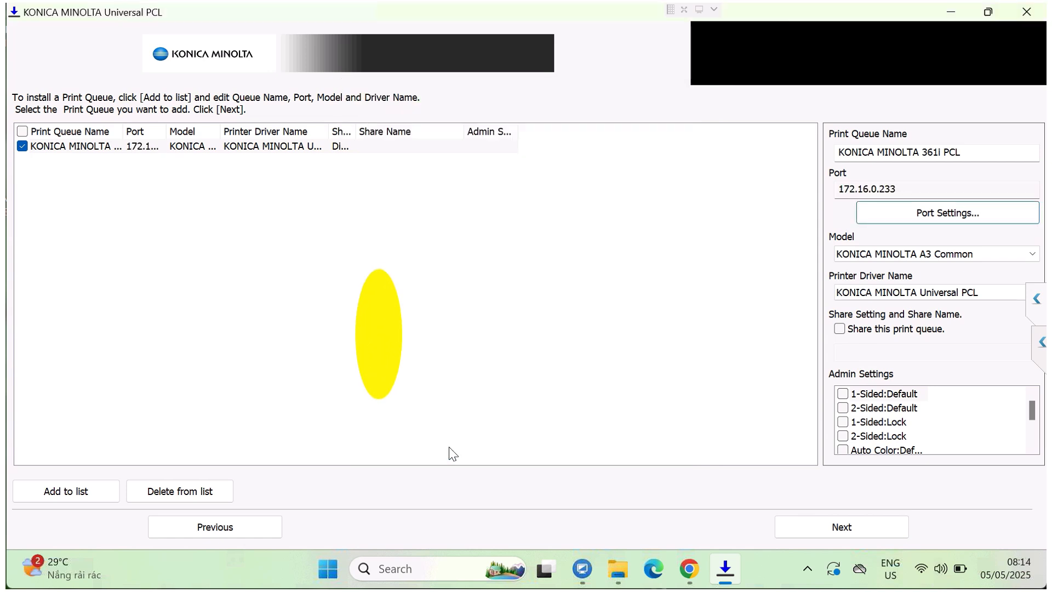
Step: Select KONICA MINOLTA 361i as the print queue's model
click(1031, 256)
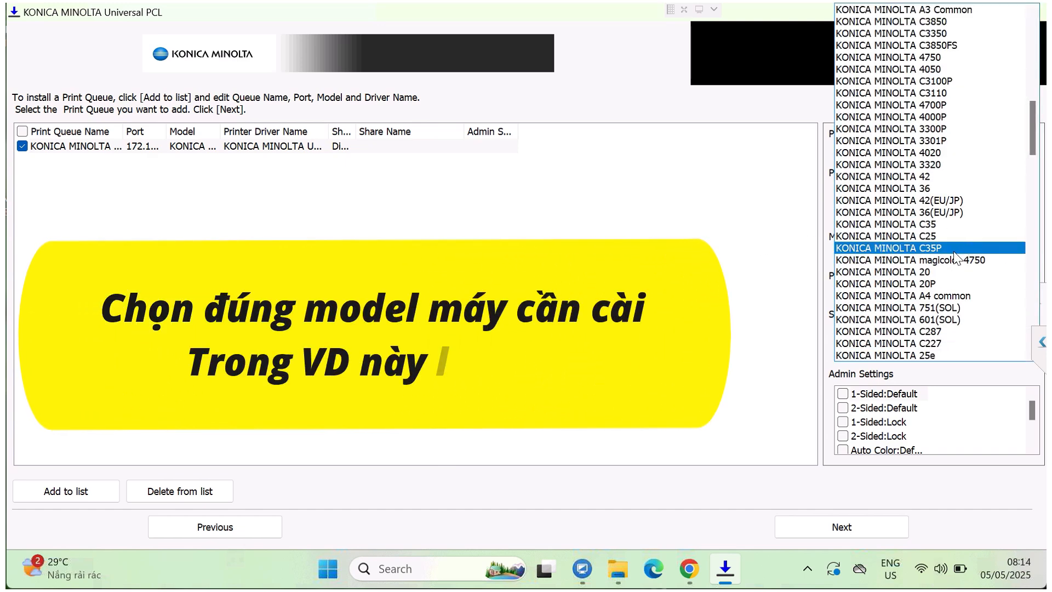
scroll(954, 255, down, 2)
scroll(956, 257, down, 4)
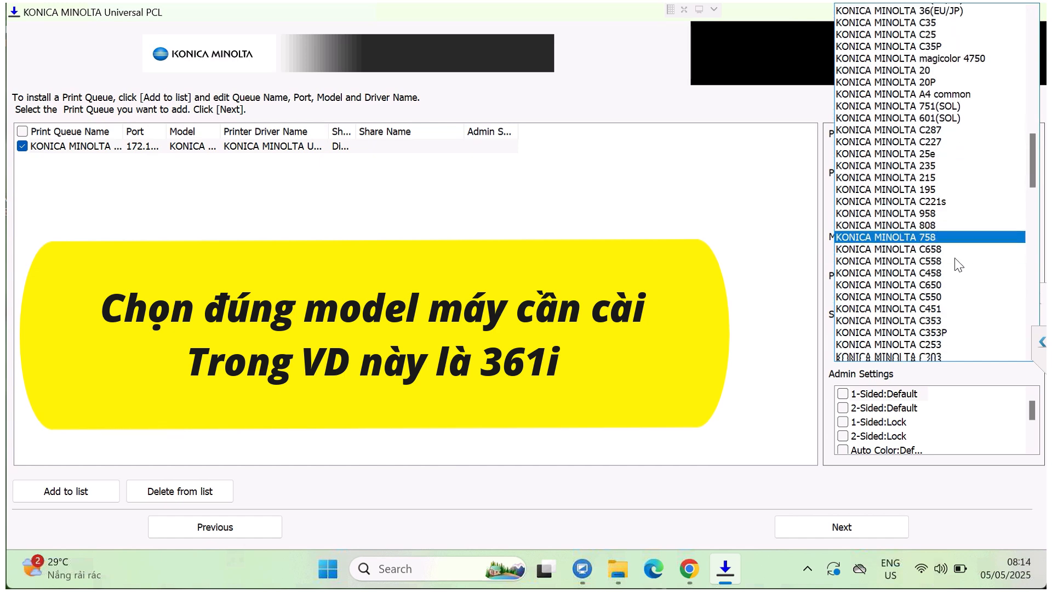
scroll(958, 265, down, 5)
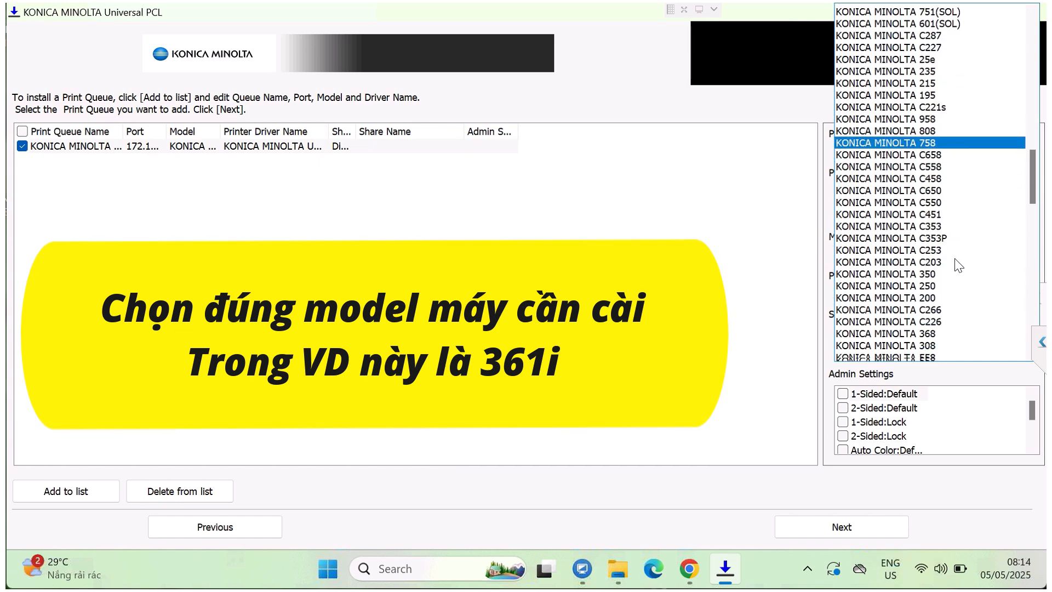
scroll(958, 267, down, 4)
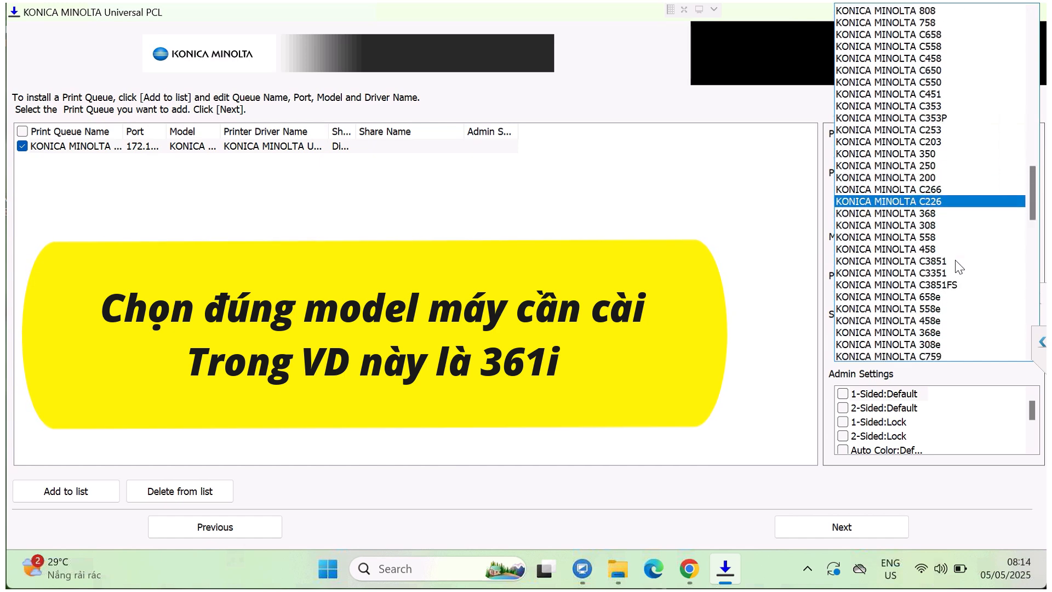
scroll(958, 267, down, 6)
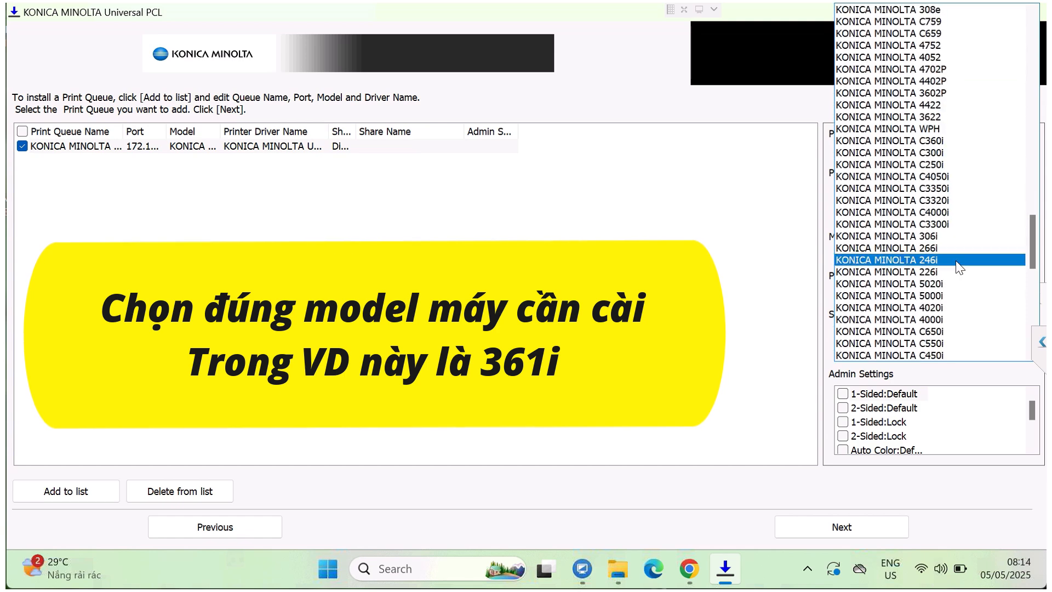
scroll(958, 267, down, 3)
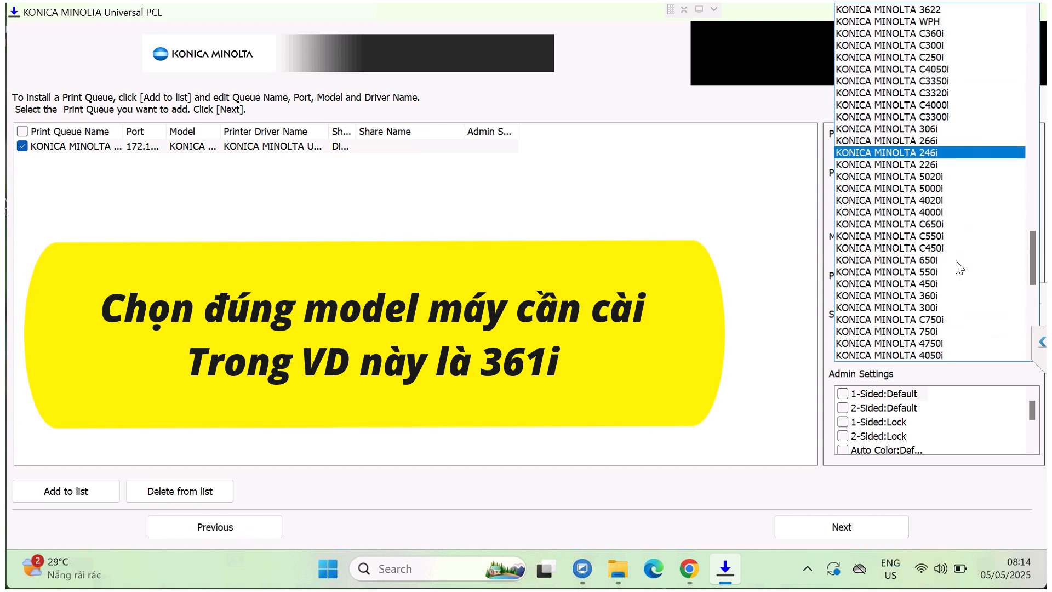
scroll(958, 267, down, 3)
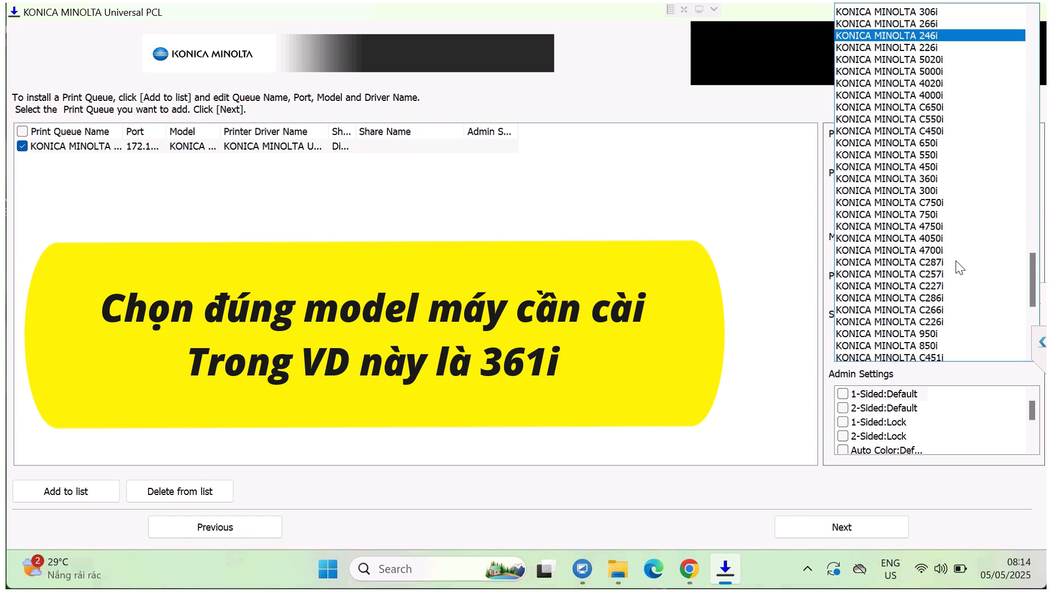
scroll(958, 267, down, 5)
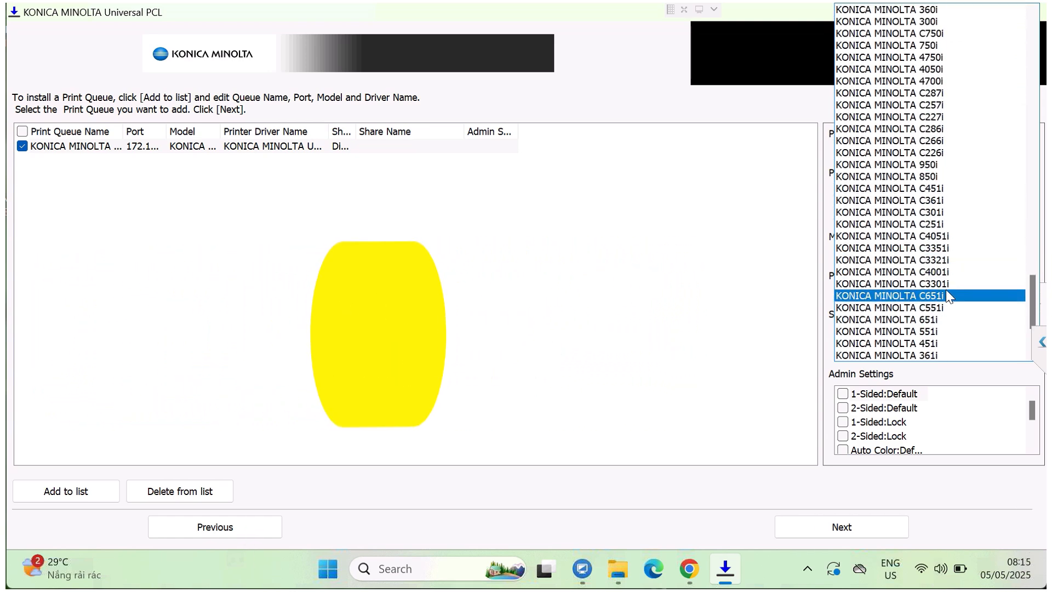
scroll(947, 290, down, 2)
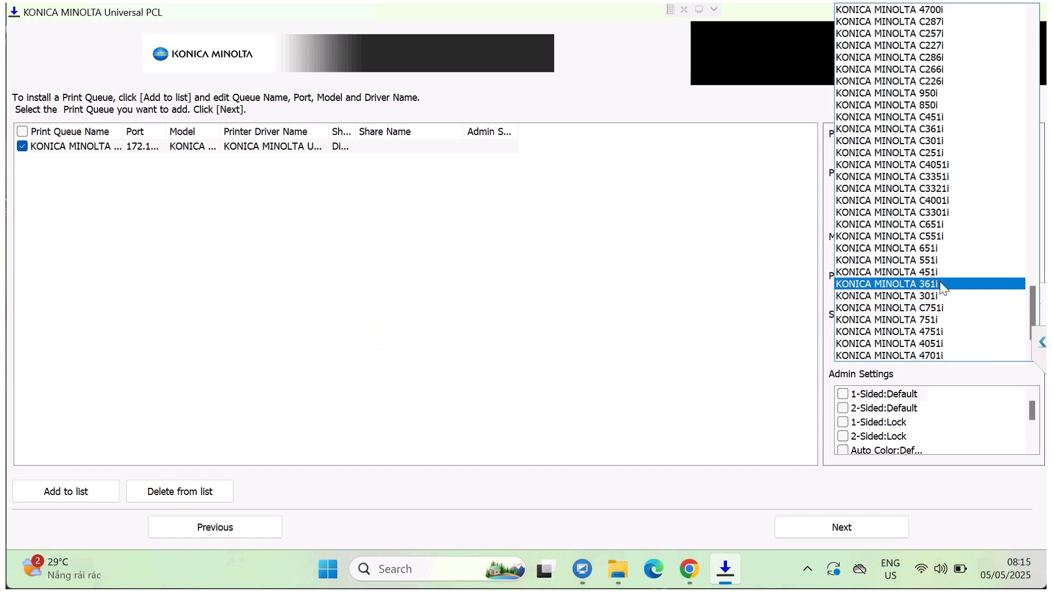
click(939, 283)
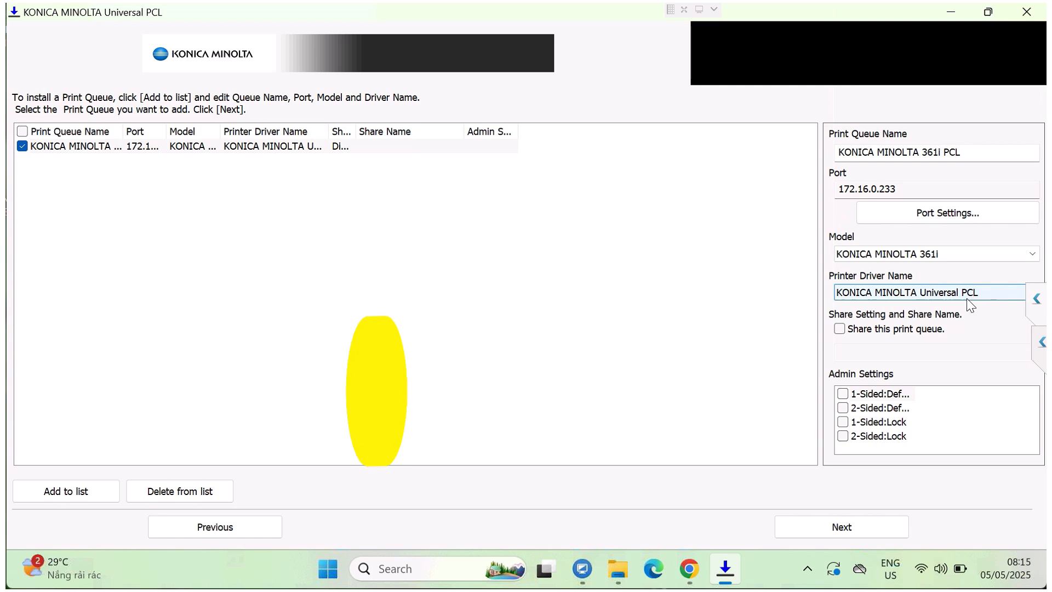
Step: Install the configured print queue and driver, and close the installer once it has finished
click(852, 525)
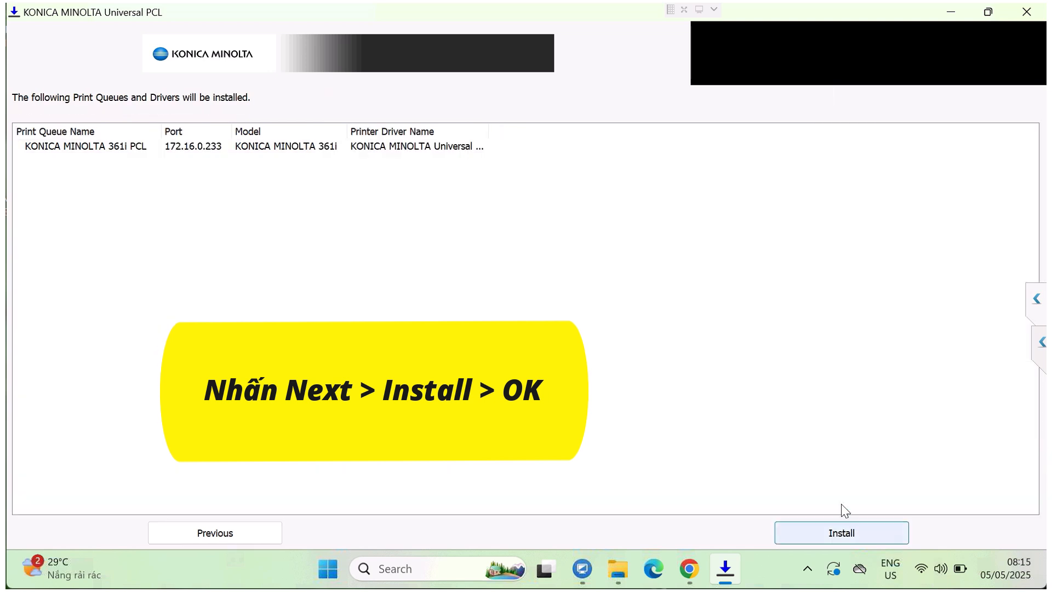
click(835, 531)
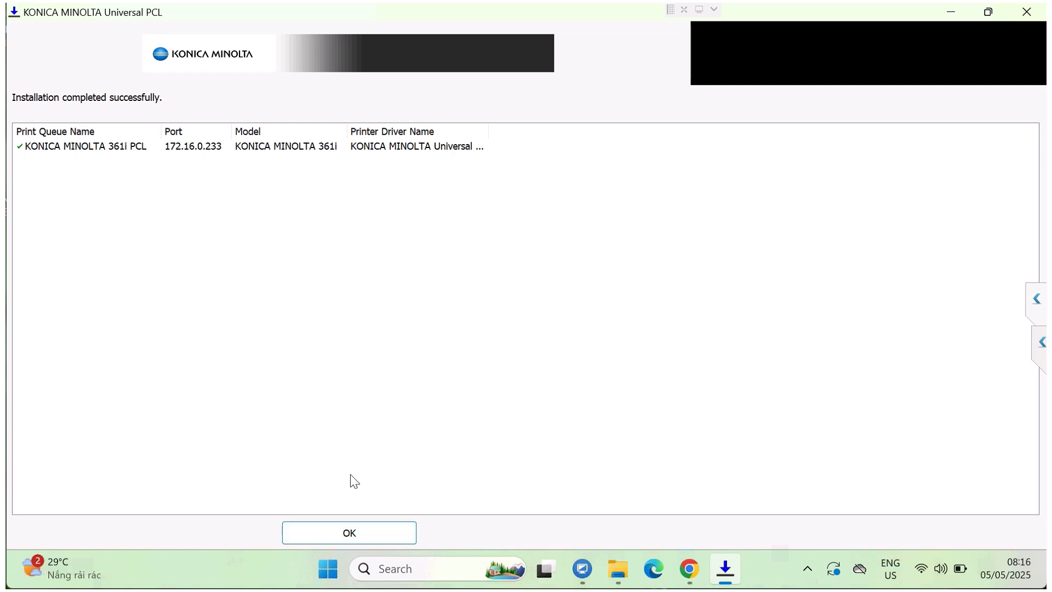
click(349, 533)
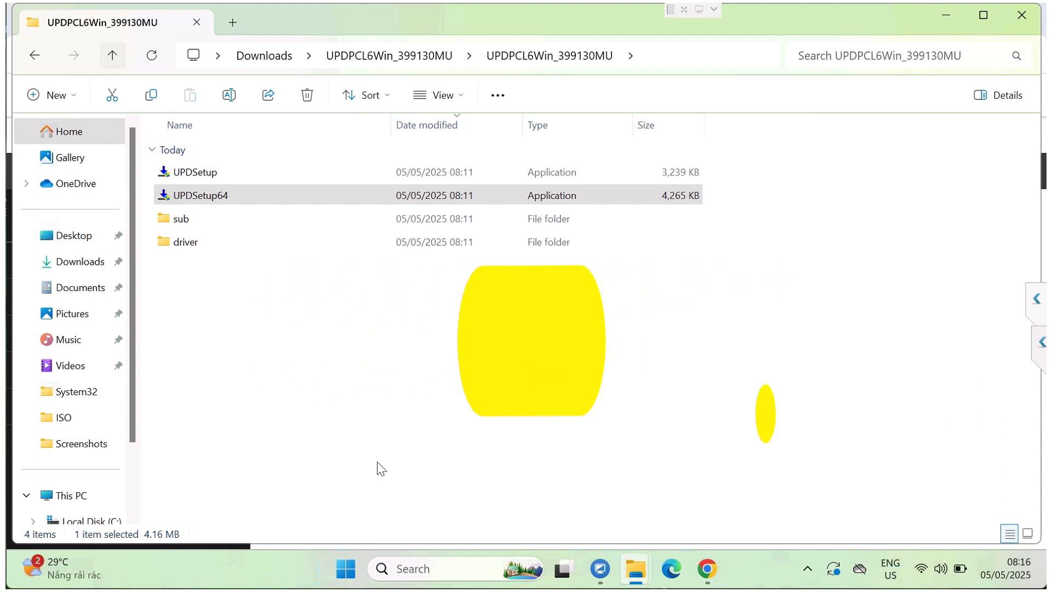
Step: Open the printer properties of KONICA MINOLTA 361i PCL from the Printers & scanners page of Windows Settings
key(super)
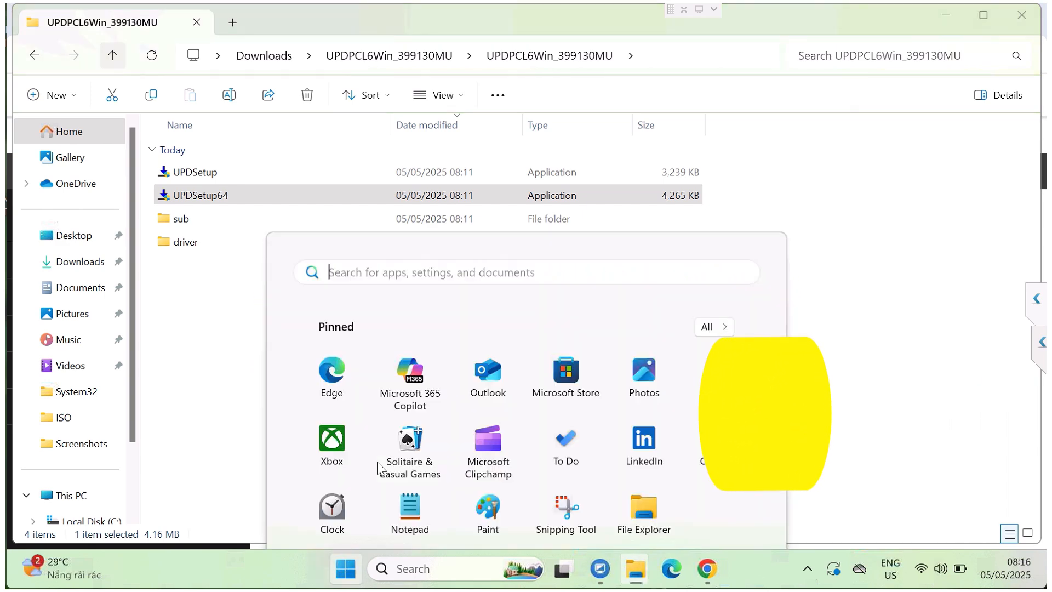
text(setin)
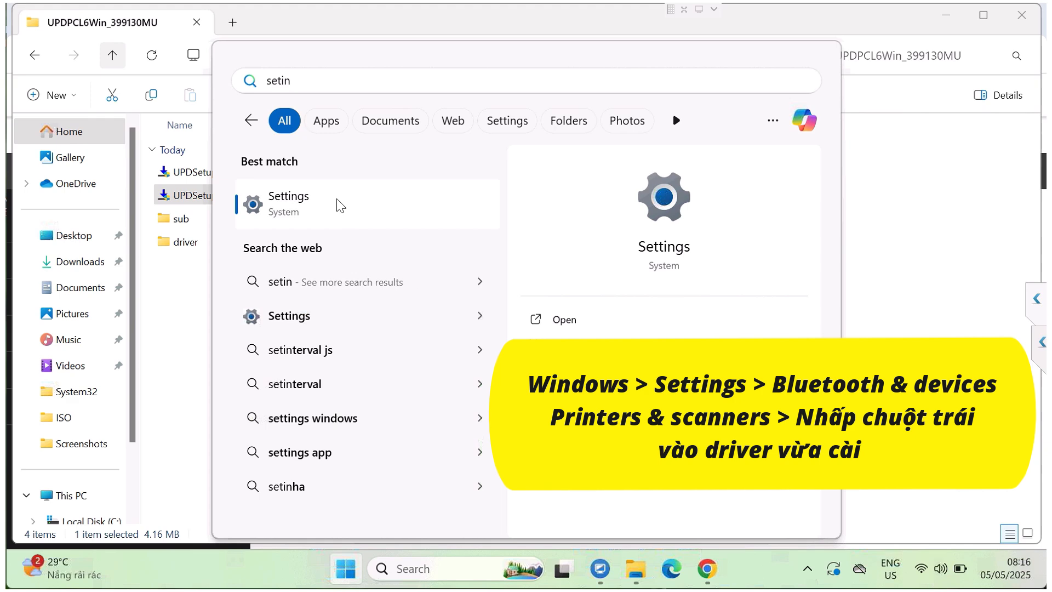
click(339, 206)
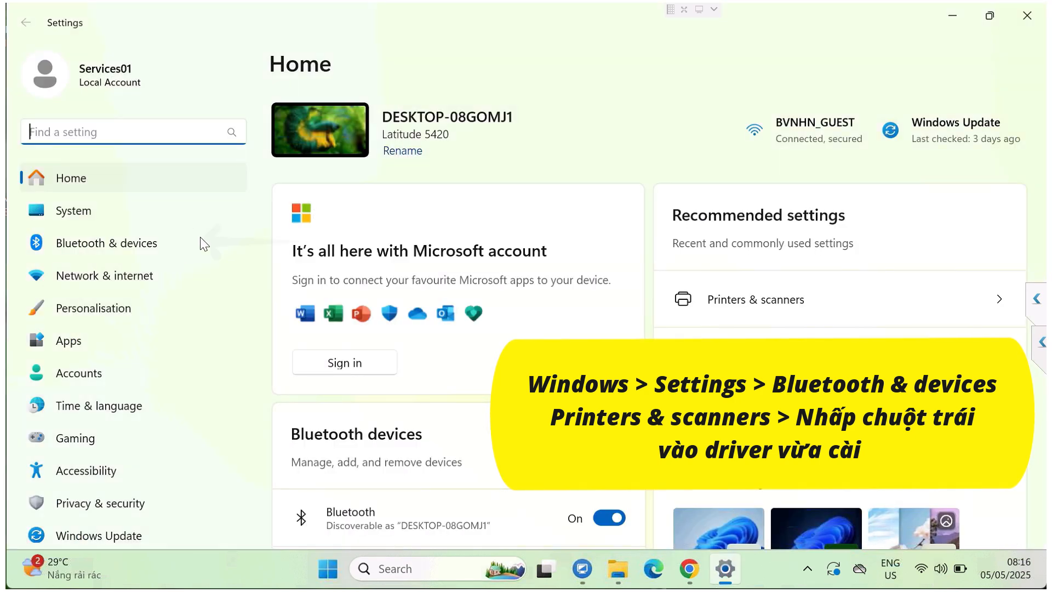
click(134, 249)
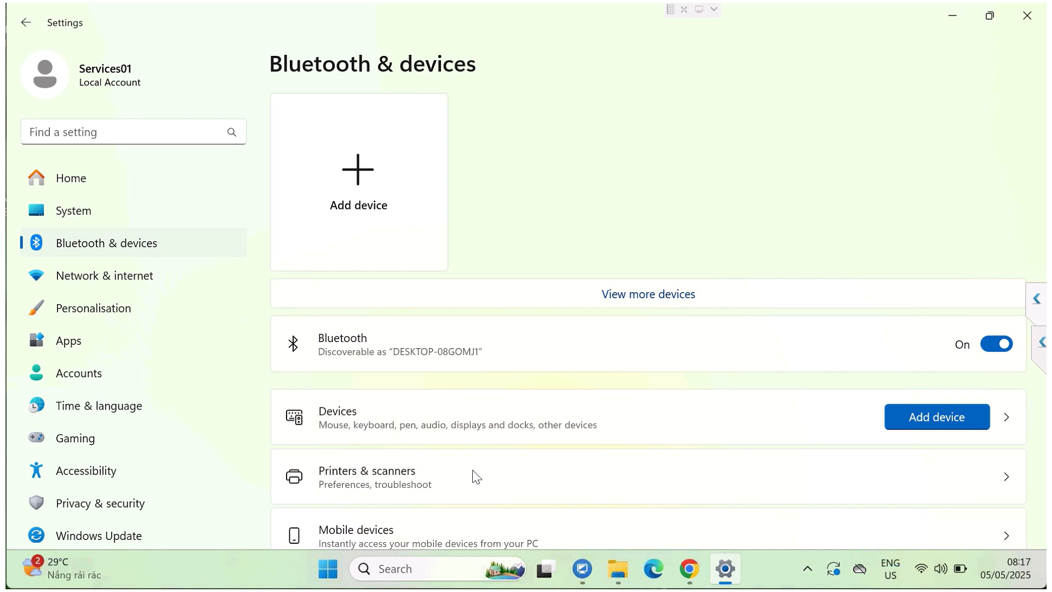
click(463, 458)
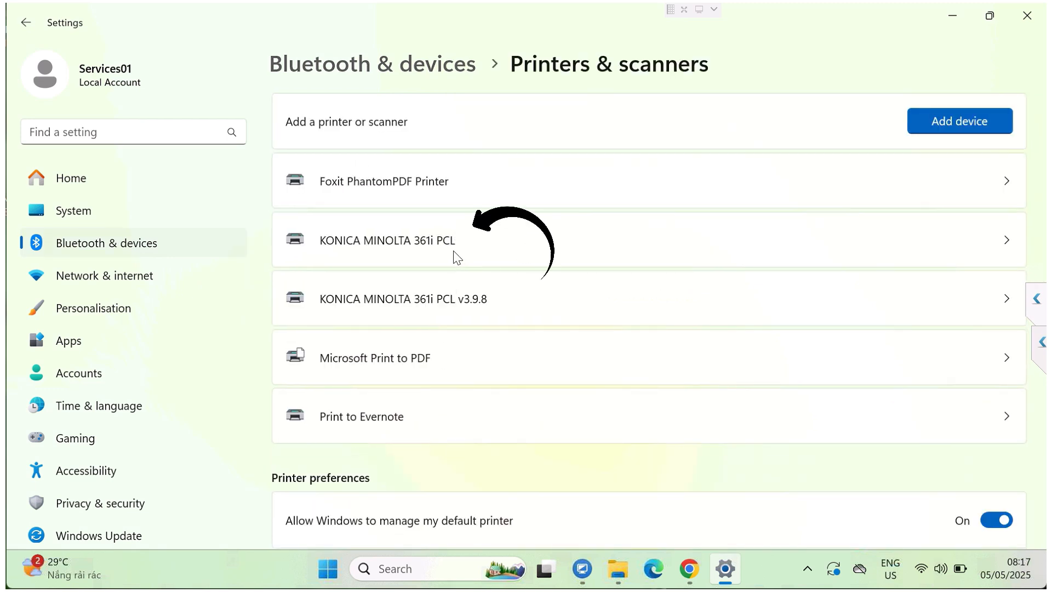
click(1001, 241)
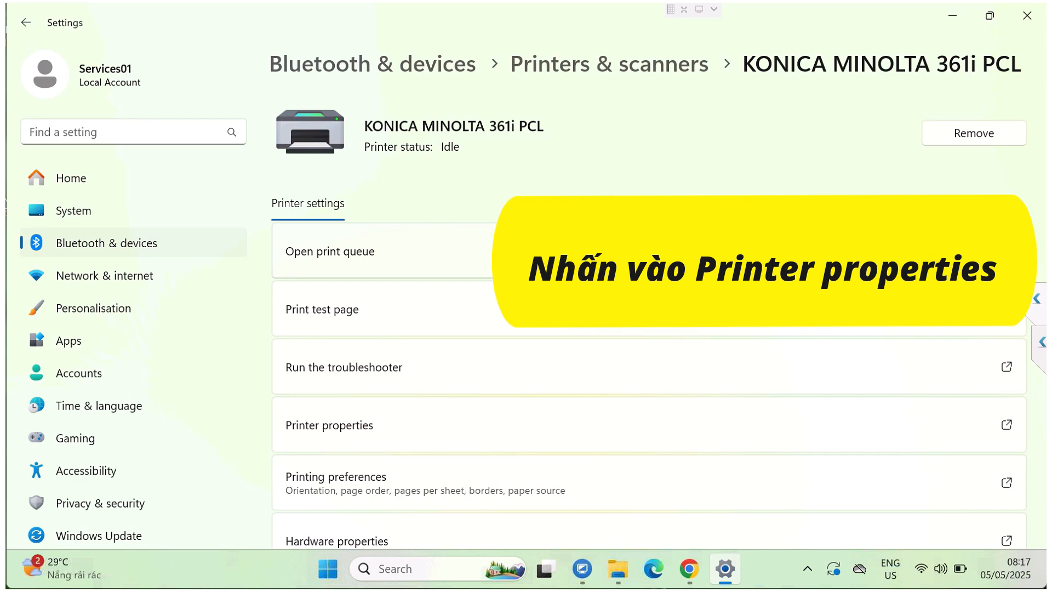
click(372, 425)
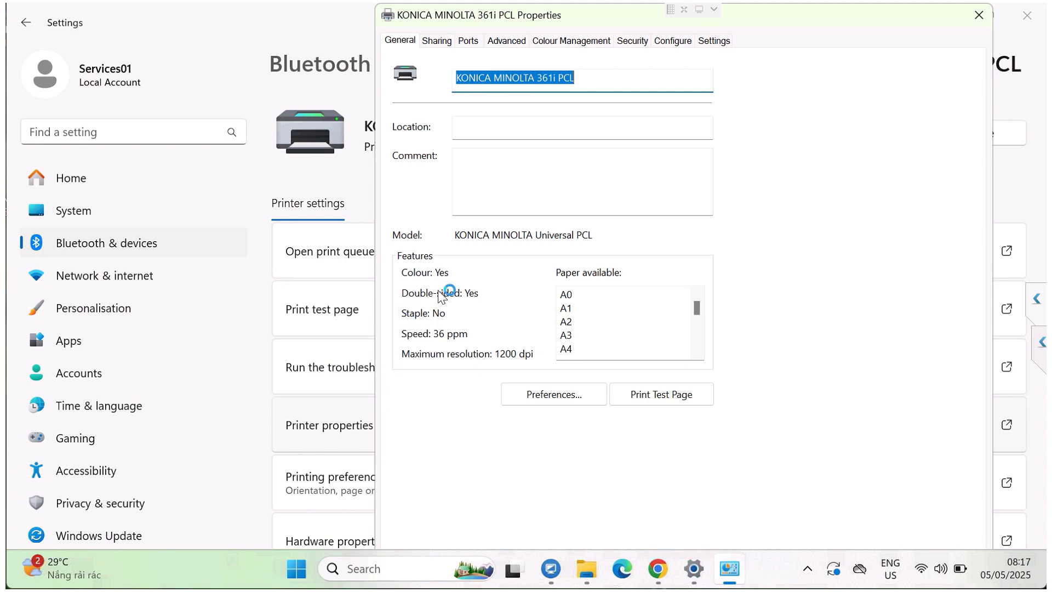
Step: Check which port is assigned to the printer, widening the Port column to read the full IP addresses
click(470, 40)
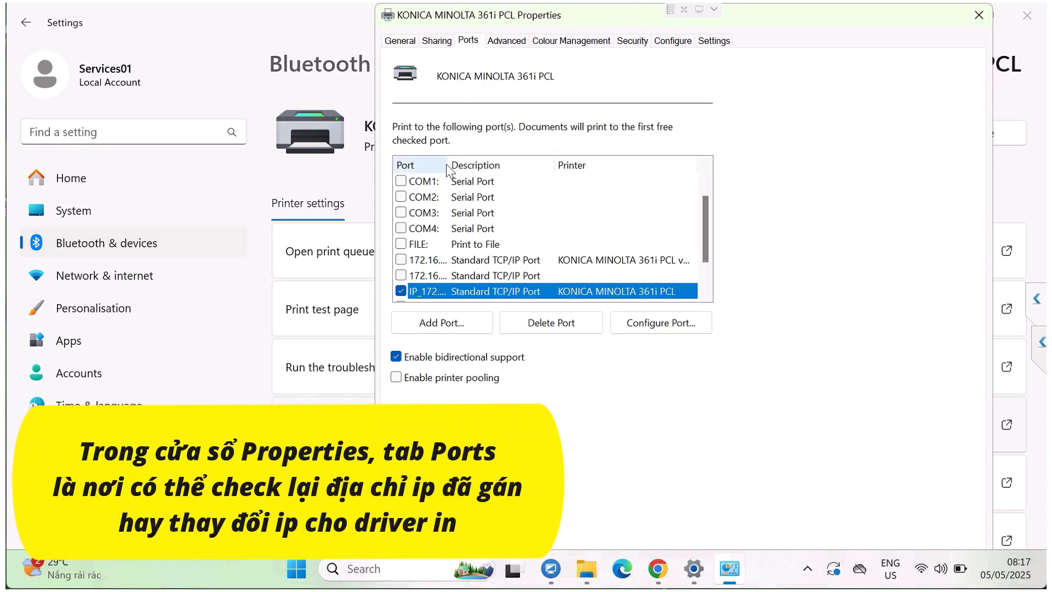
drag(447, 162, 544, 164)
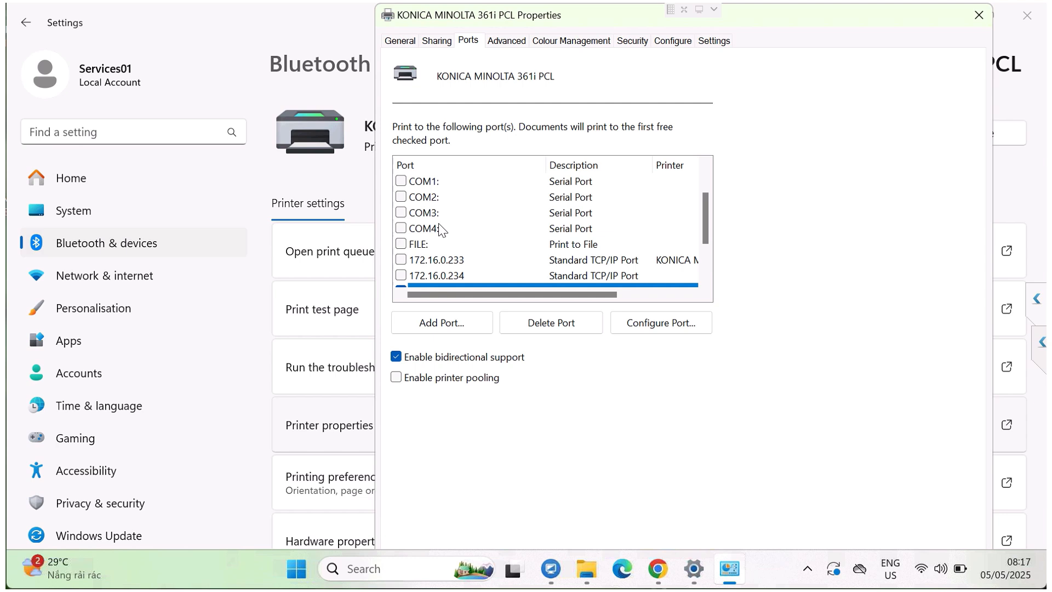
scroll(441, 229, down, 1)
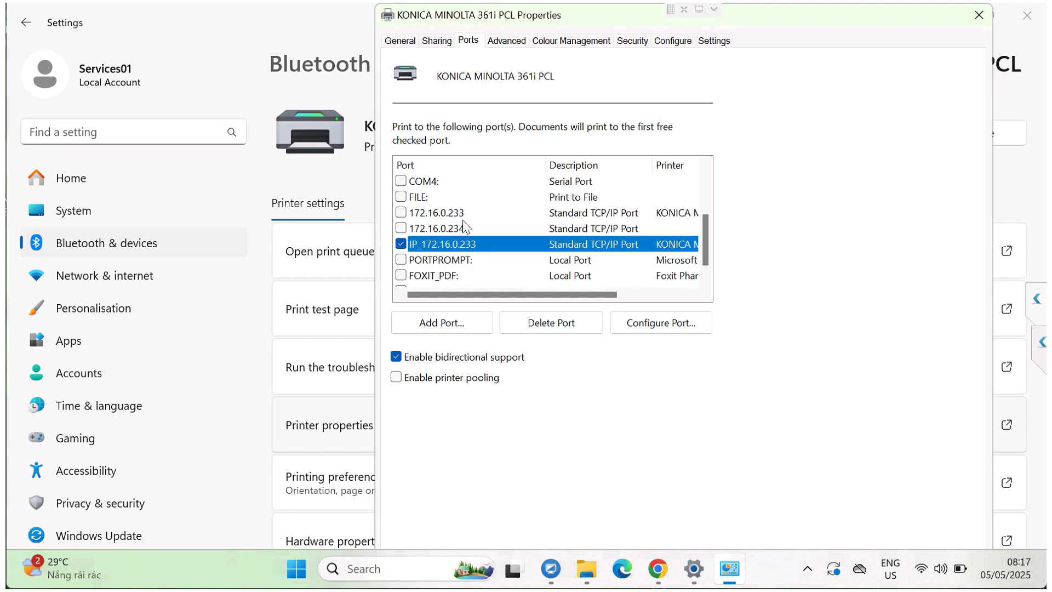
Step: View the printer's device options and paper tray configuration, and return to the general properties
click(666, 42)
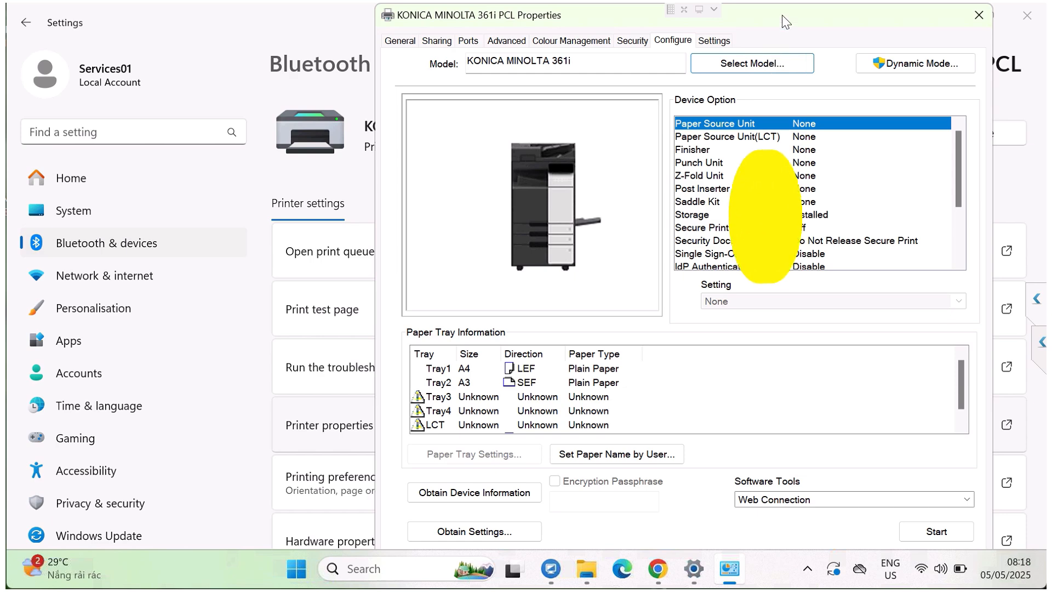
drag(750, 9, 709, 10)
click(366, 45)
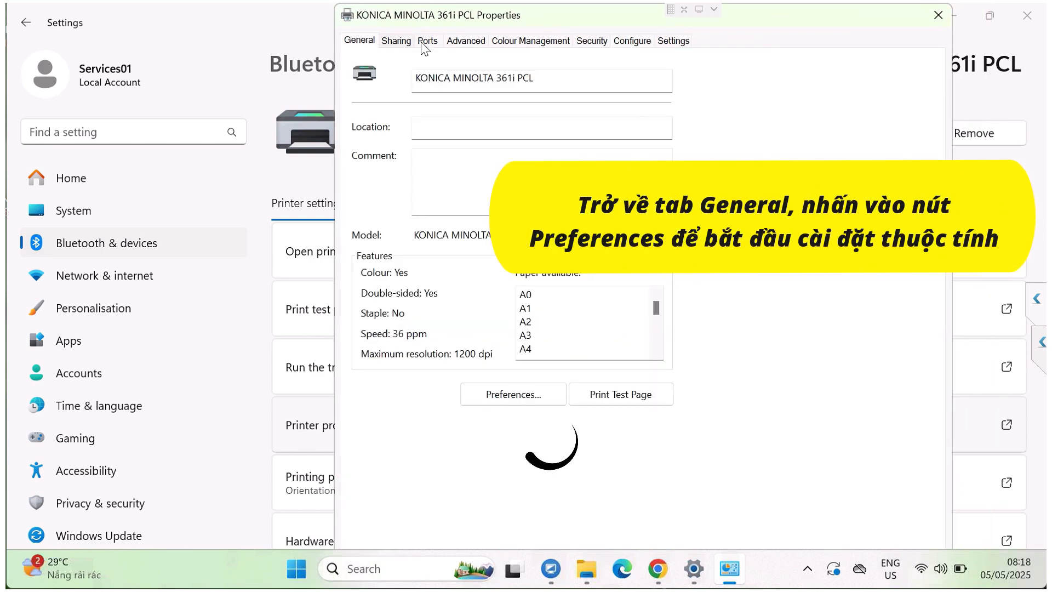
Step: In the printer's printing preferences, set the original size to A4 and the print type to 1-Sided
click(503, 395)
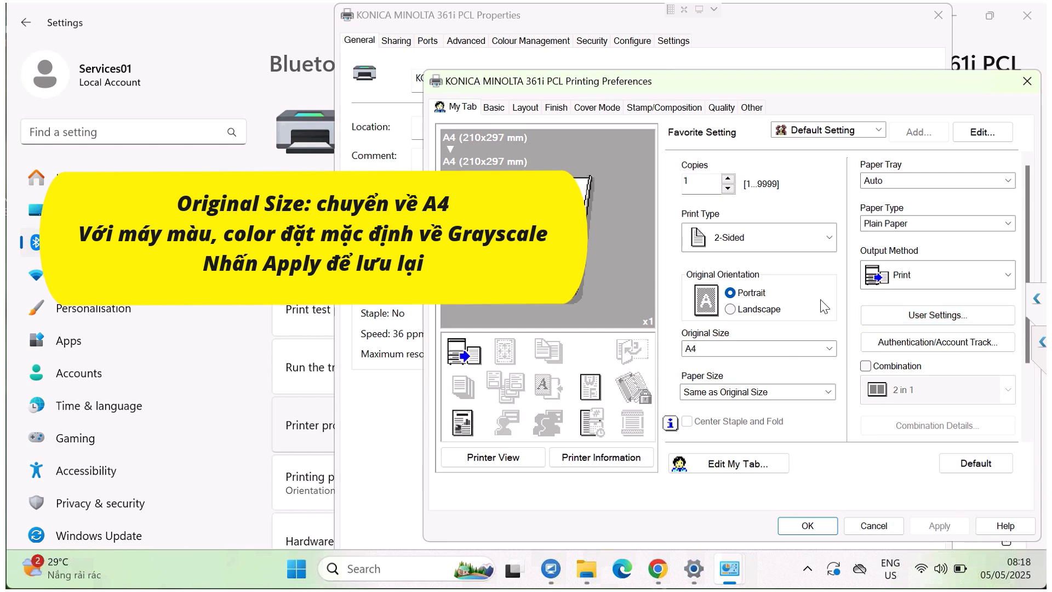
click(820, 349)
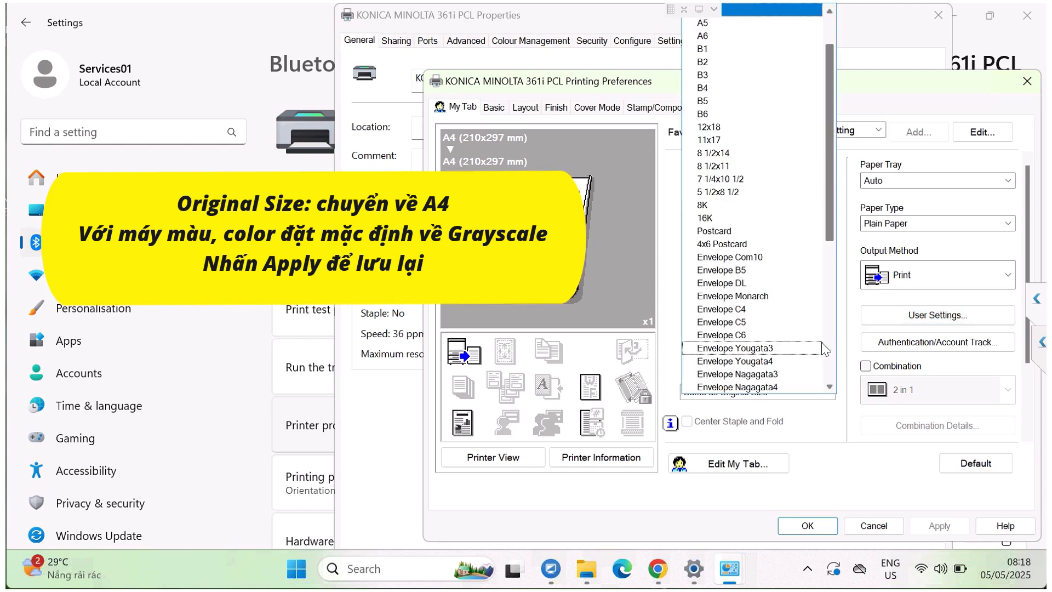
scroll(719, 73, up, 2)
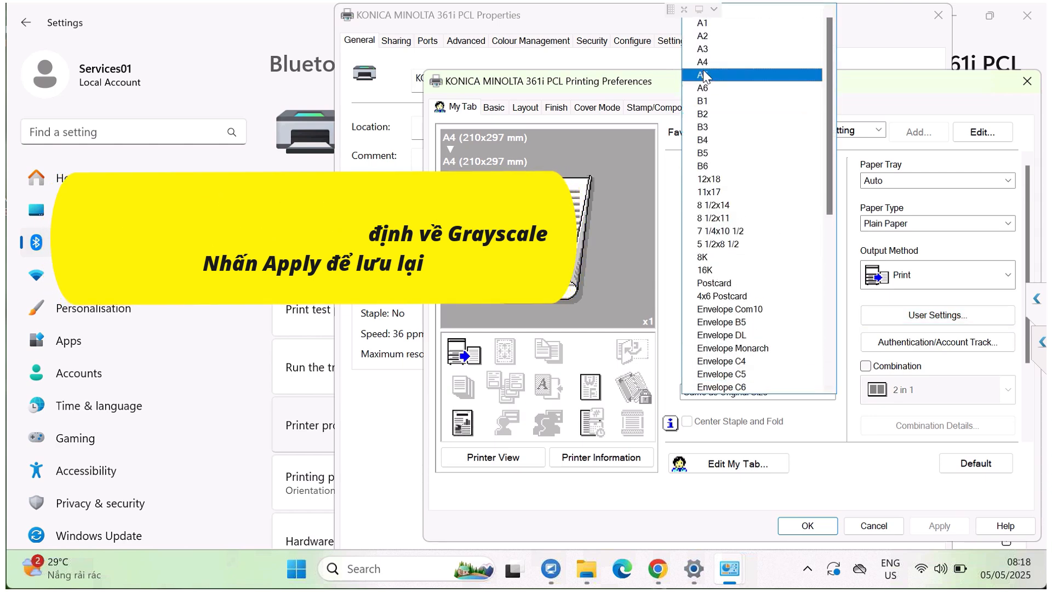
click(718, 67)
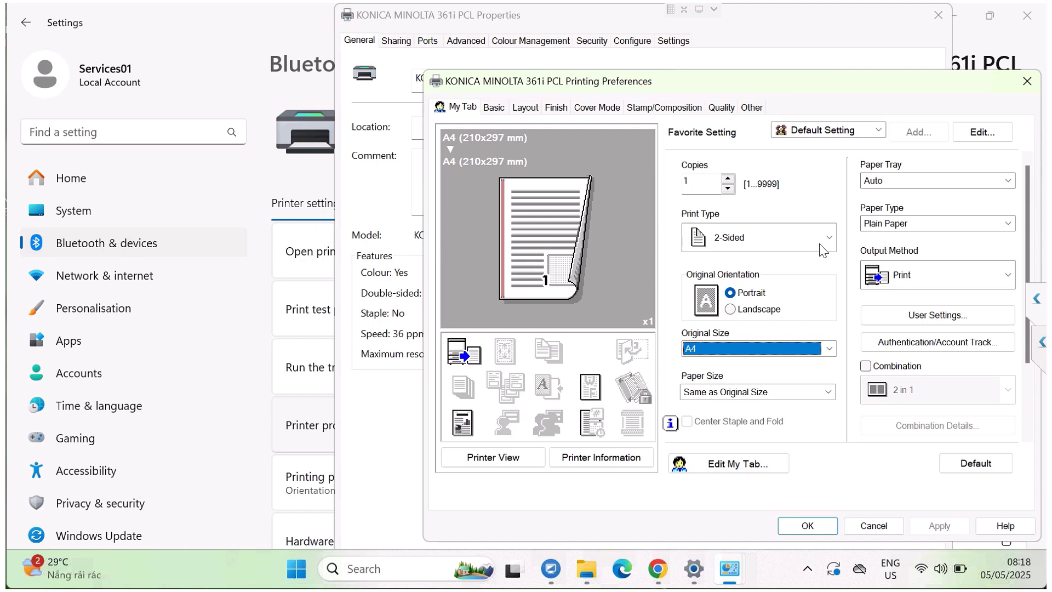
click(831, 242)
click(787, 259)
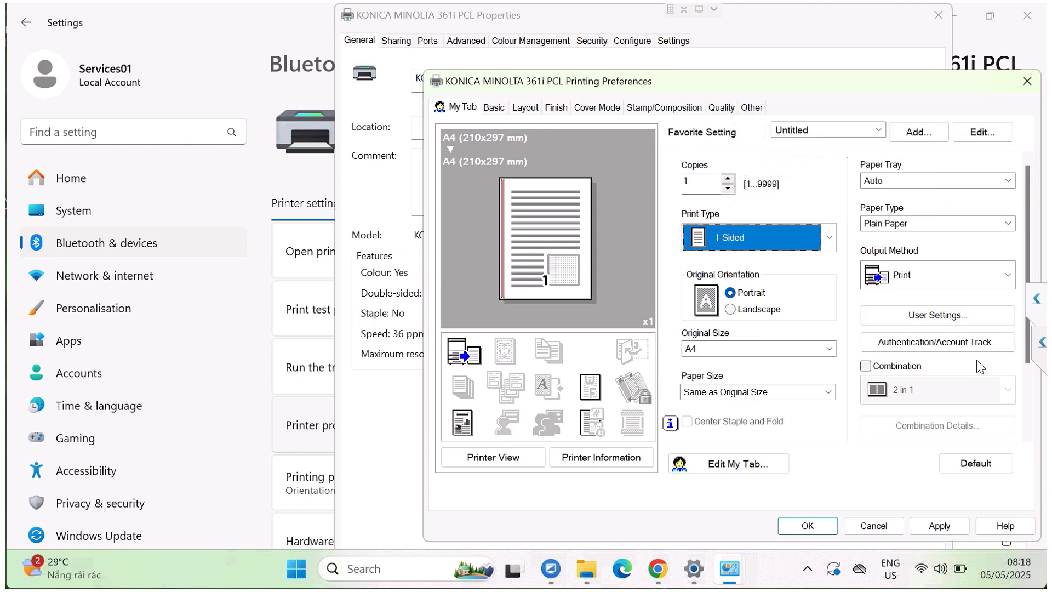
drag(1027, 357, 1011, 303)
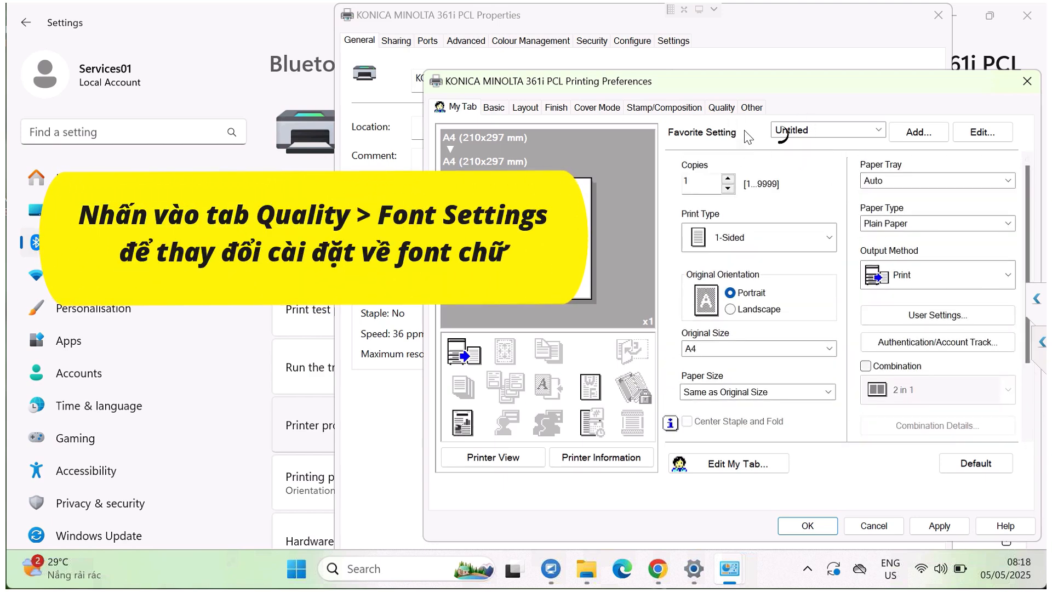
Step: Set the preferences' download font format to Bitmap with Use Printer Fonts turned off, and apply and close the printing preferences
click(722, 108)
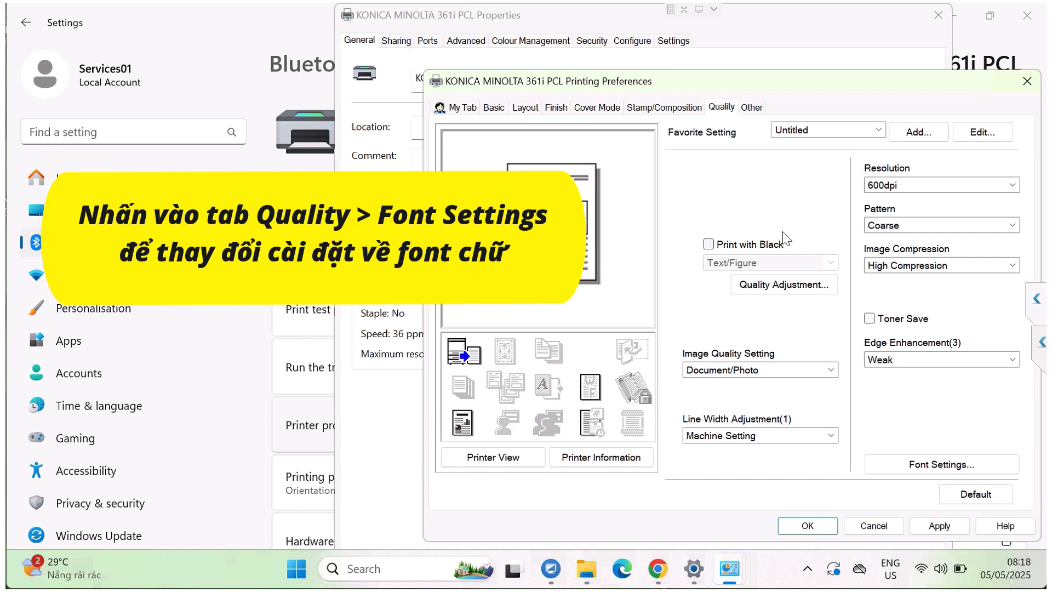
click(913, 465)
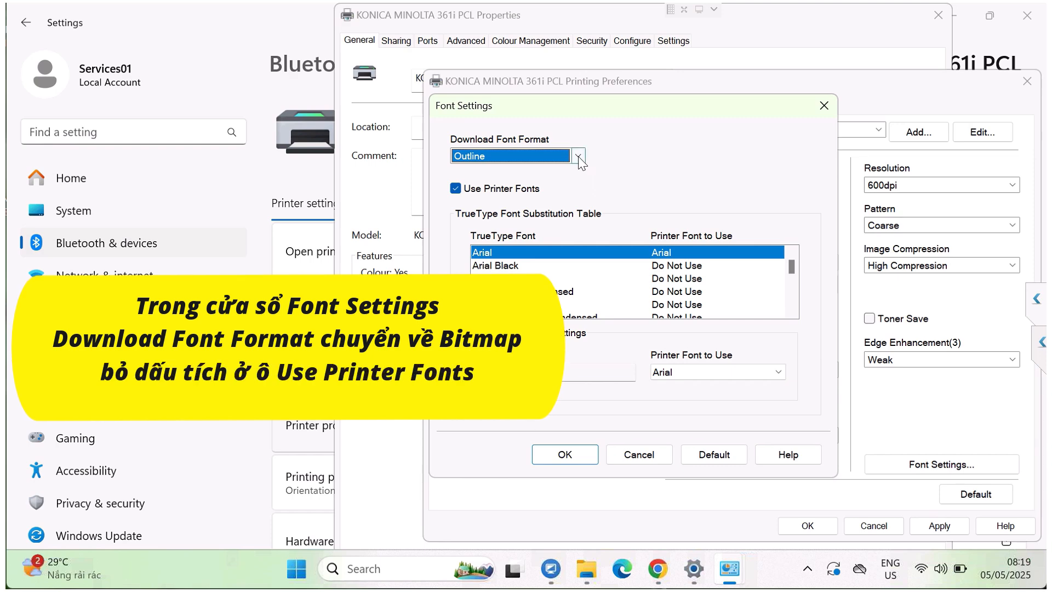
click(577, 157)
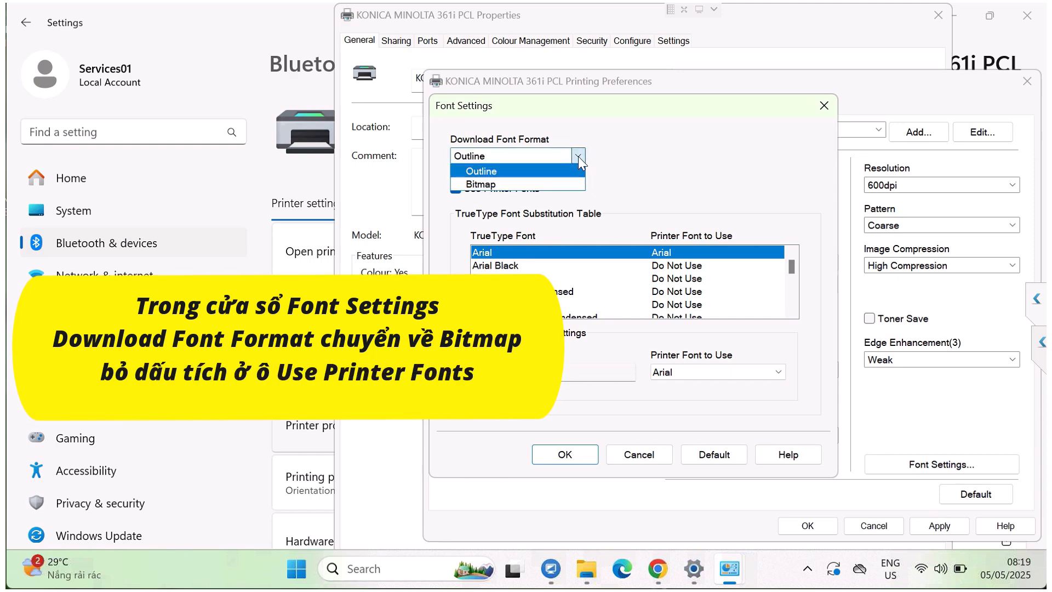
click(530, 185)
click(456, 189)
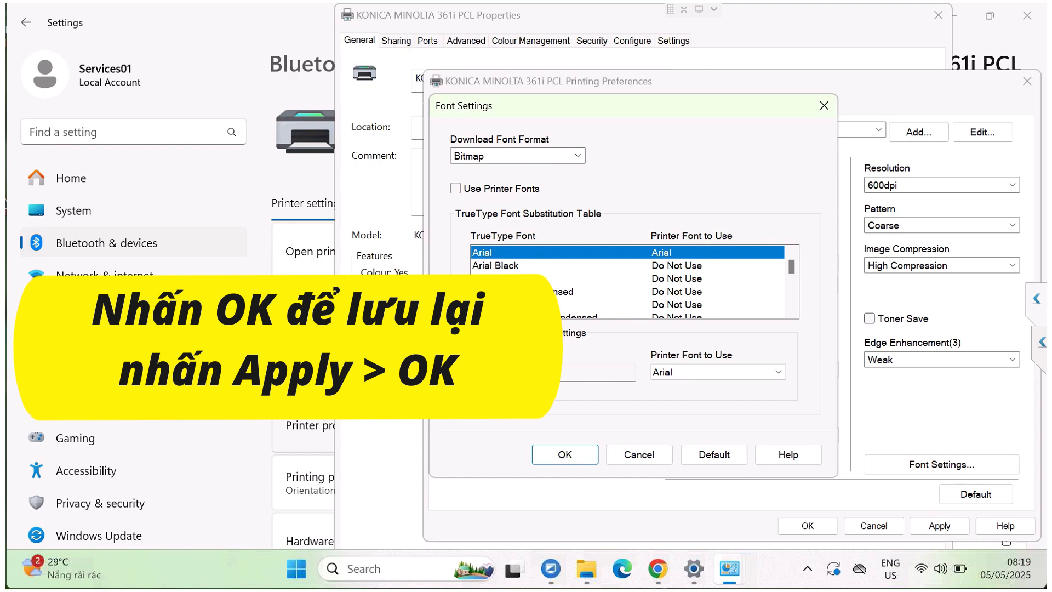
click(566, 455)
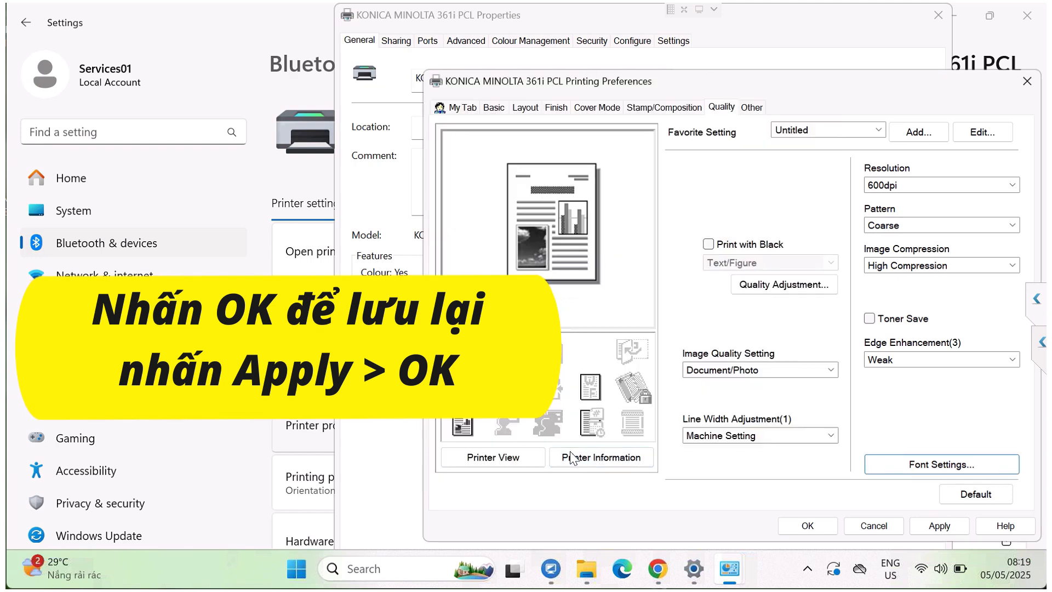
click(923, 527)
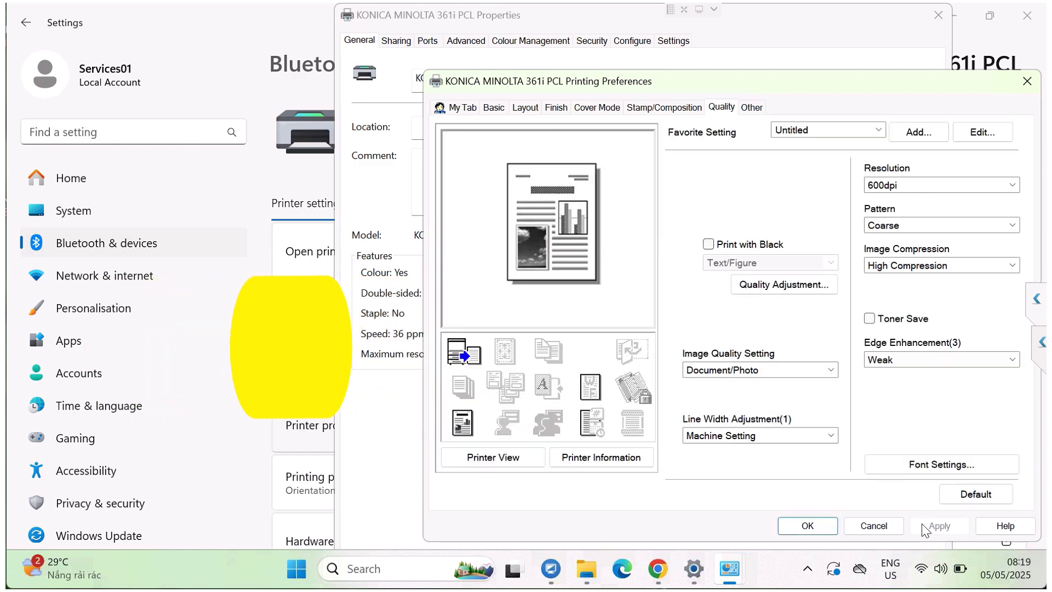
click(816, 526)
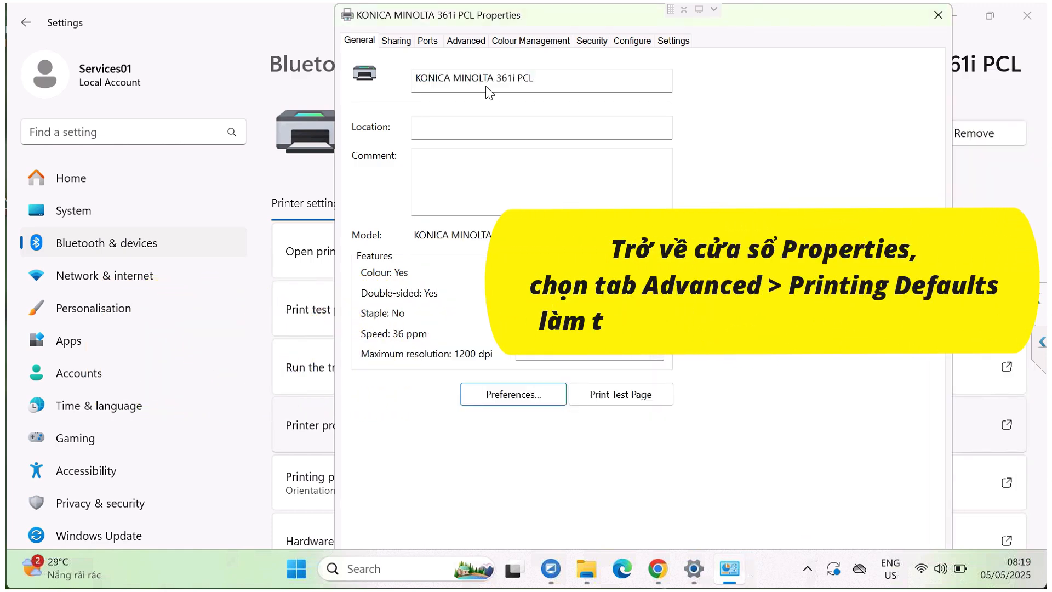
Step: Open the printer's printing defaults from its advanced properties and set the print type to 1-Sided
click(466, 42)
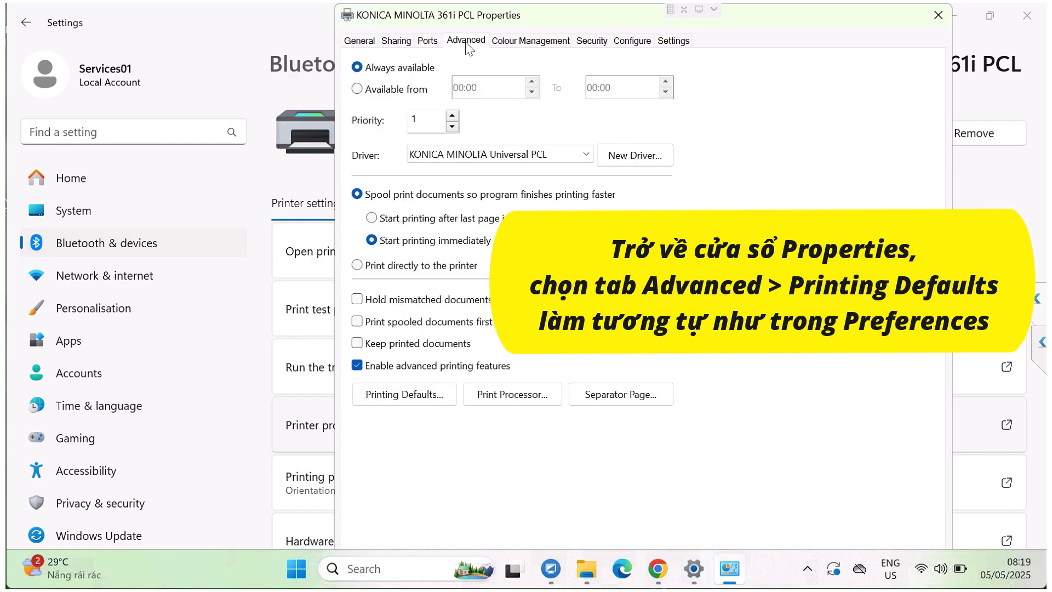
click(408, 395)
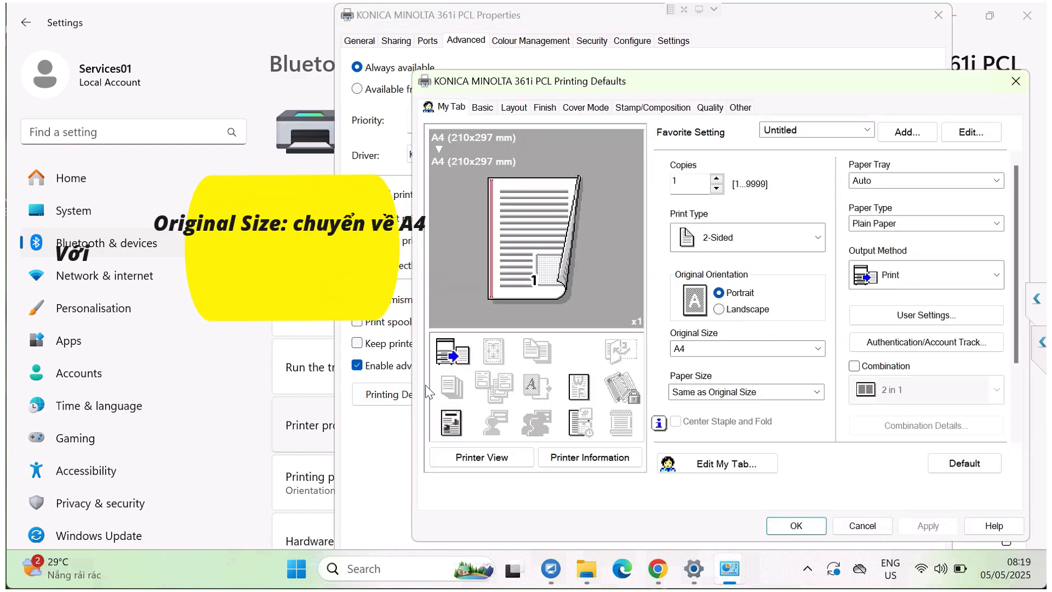
click(816, 237)
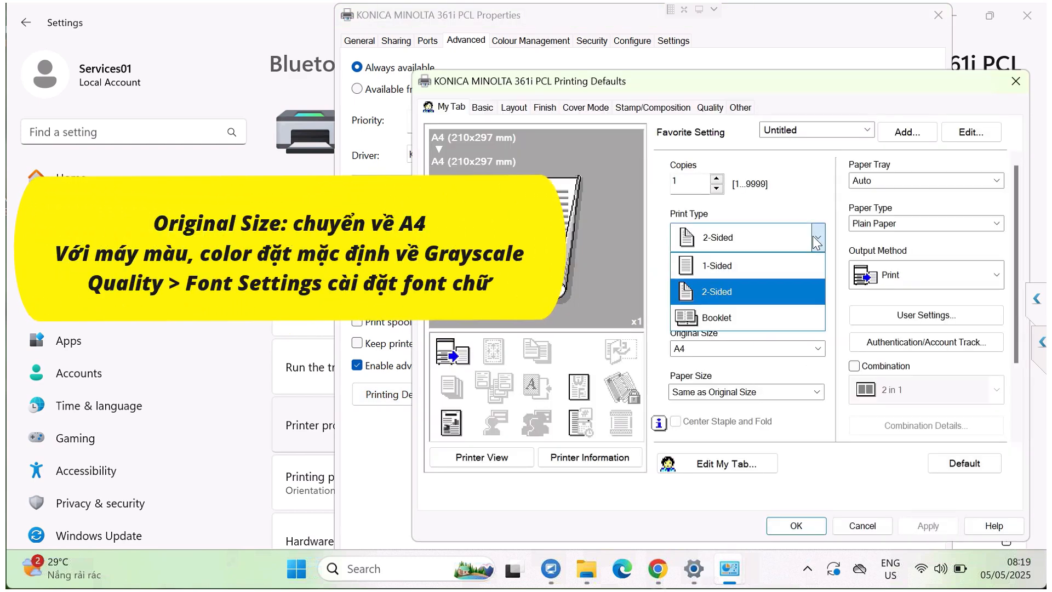
click(758, 269)
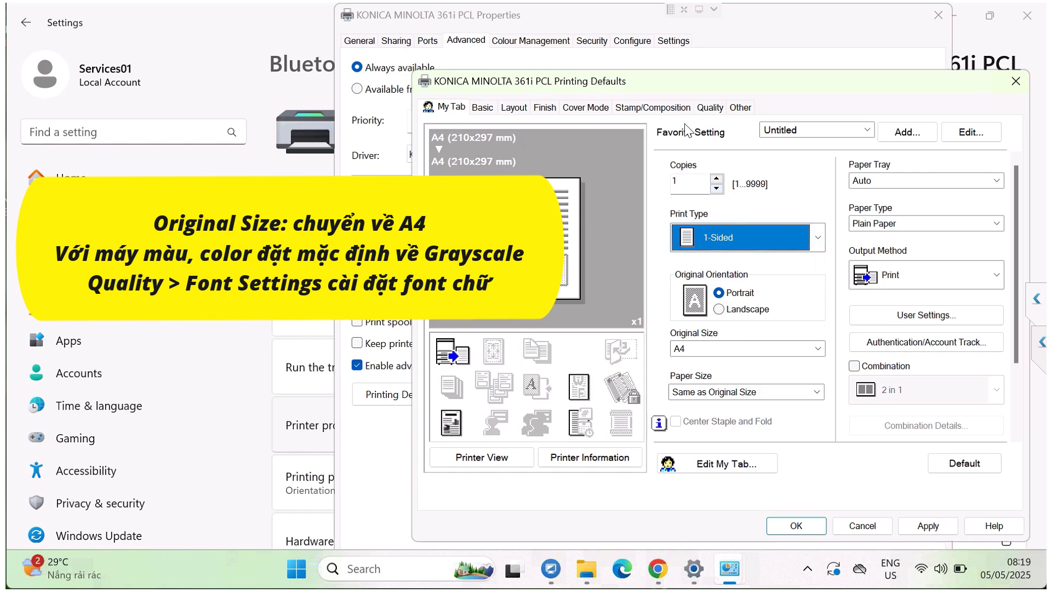
Step: Set the printing defaults' download font format to Bitmap with Use Printer Fonts turned off, and apply and close the defaults
click(708, 109)
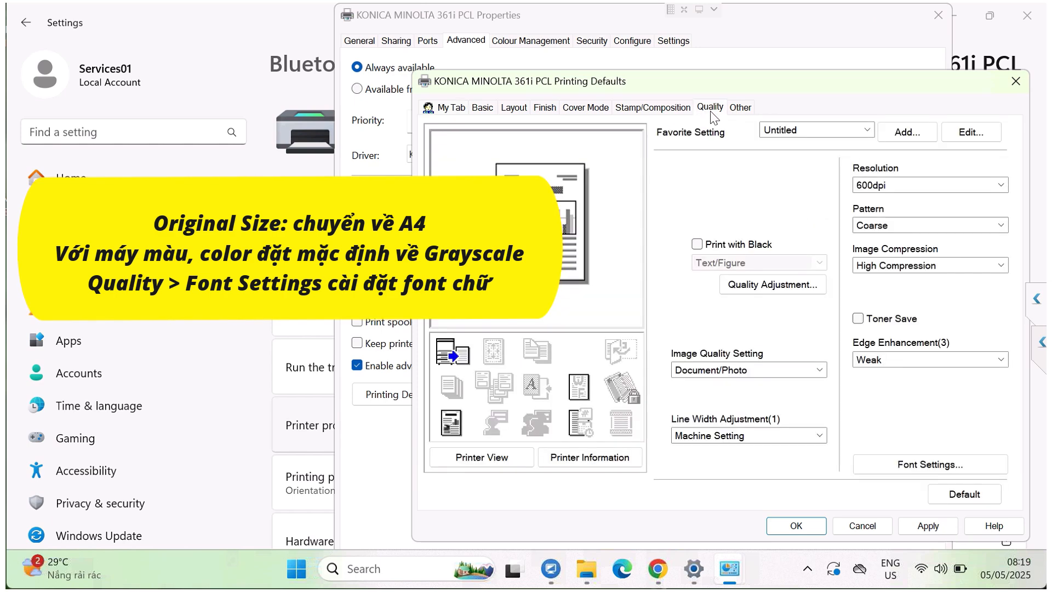
click(901, 464)
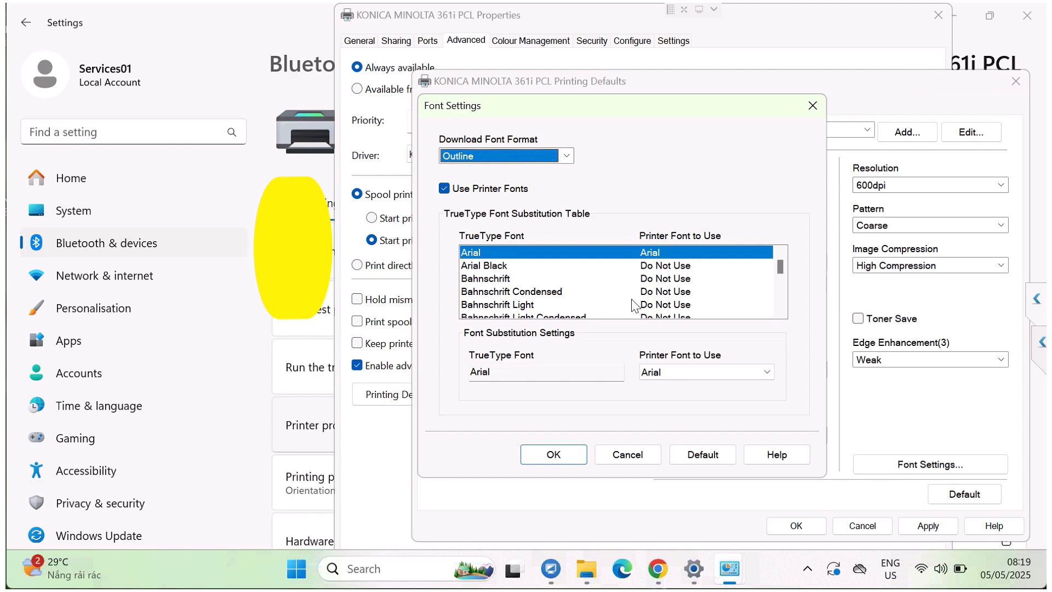
click(566, 156)
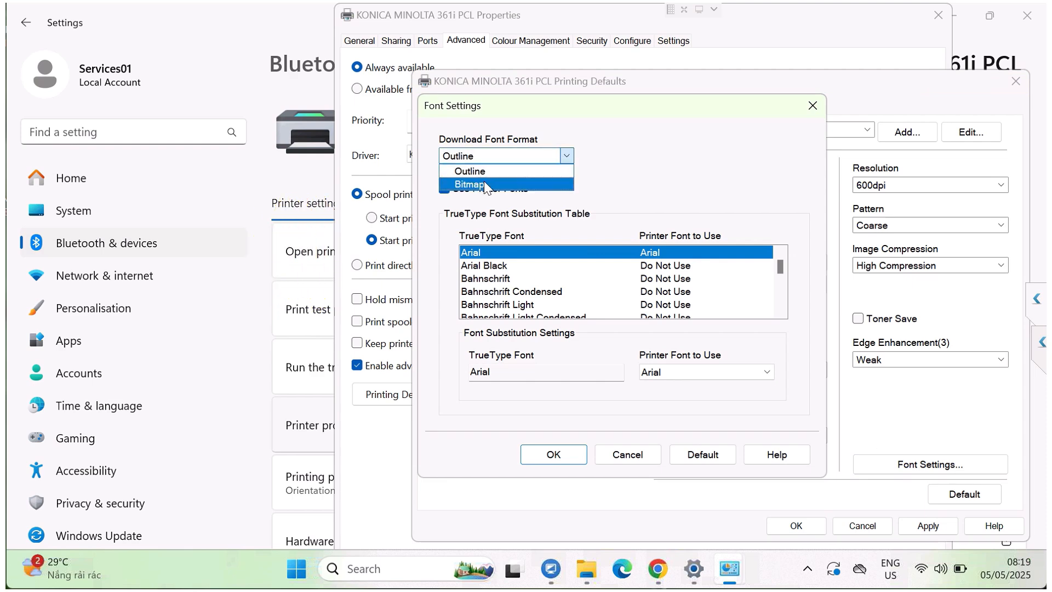
click(485, 185)
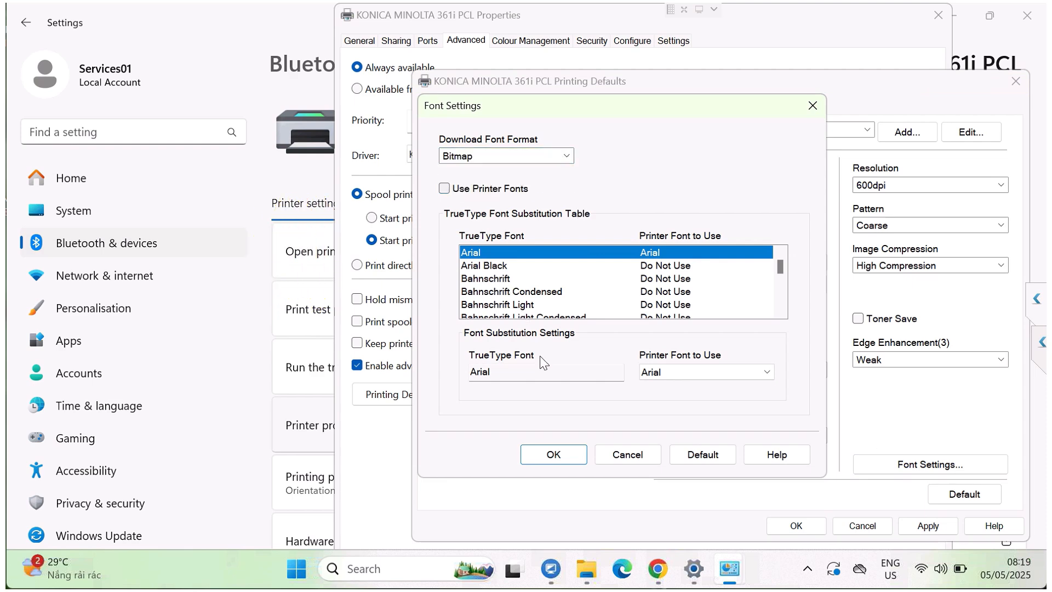
click(561, 461)
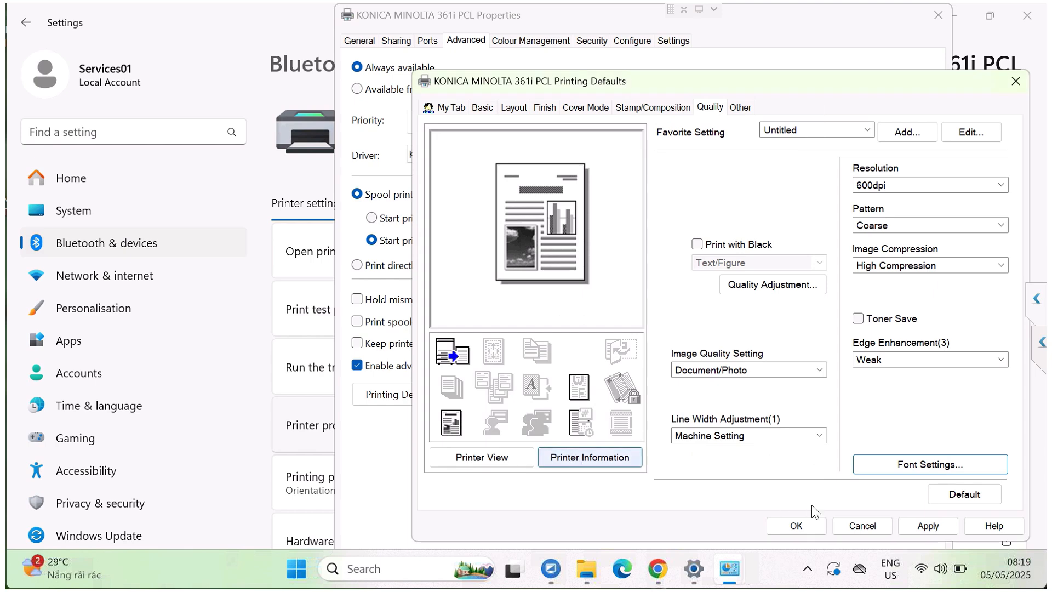
click(908, 530)
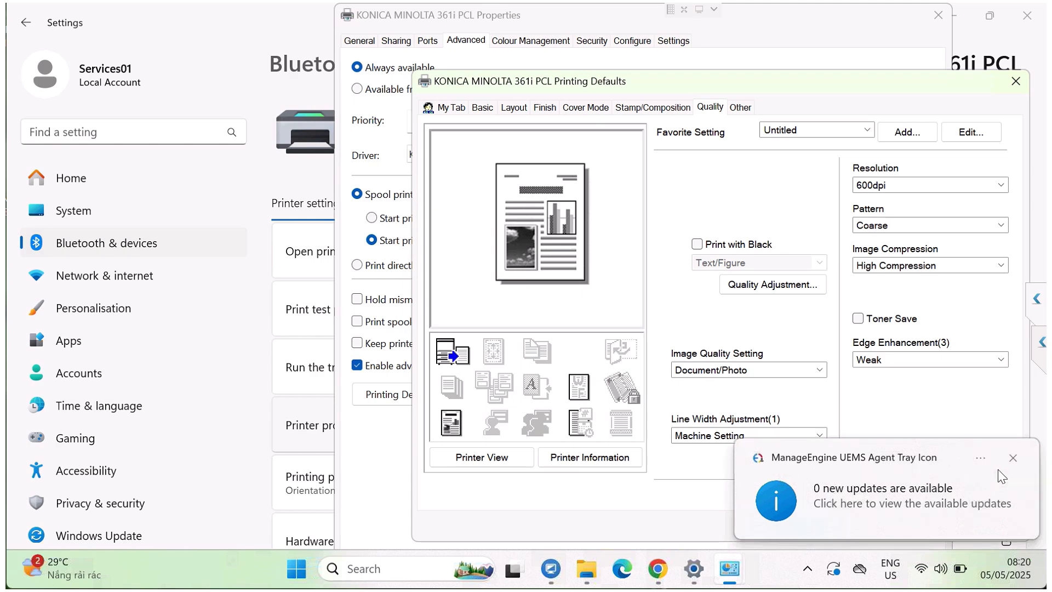
click(1012, 457)
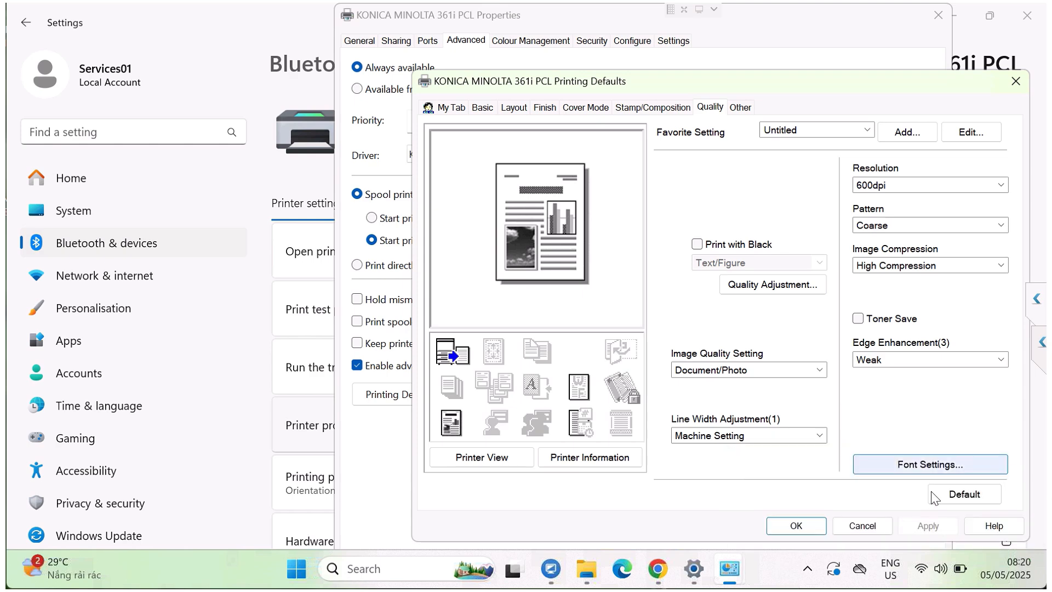
click(798, 525)
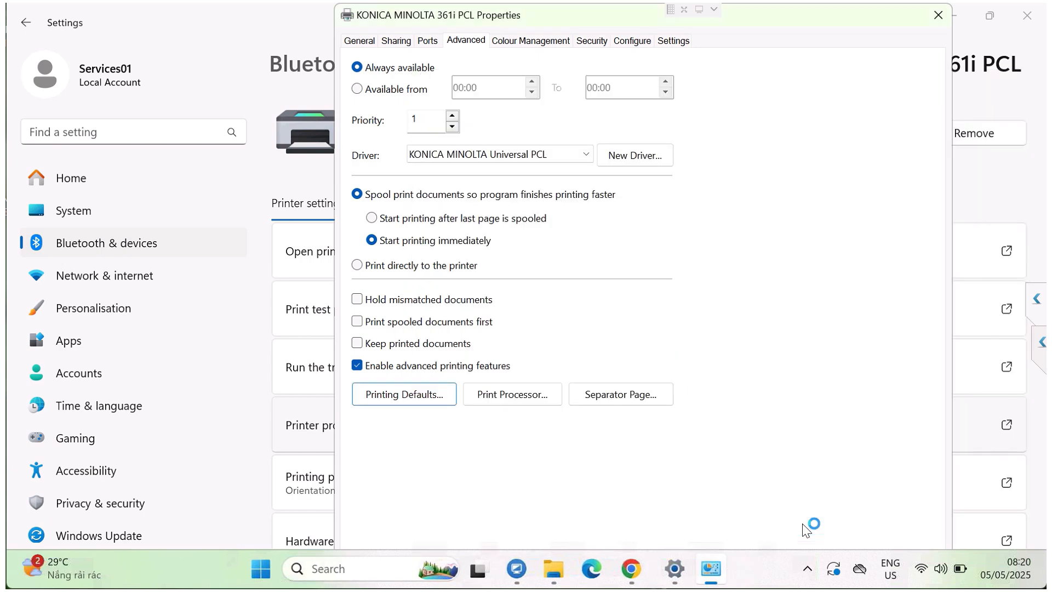
Step: Print a test page from the printer's general properties and dismiss the confirmation message
click(359, 41)
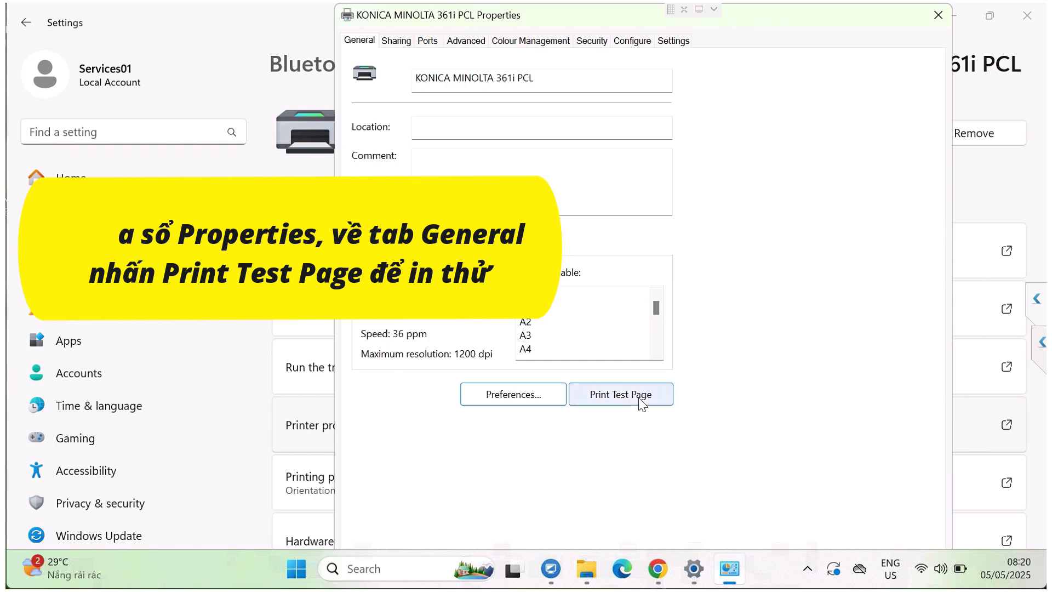
click(640, 398)
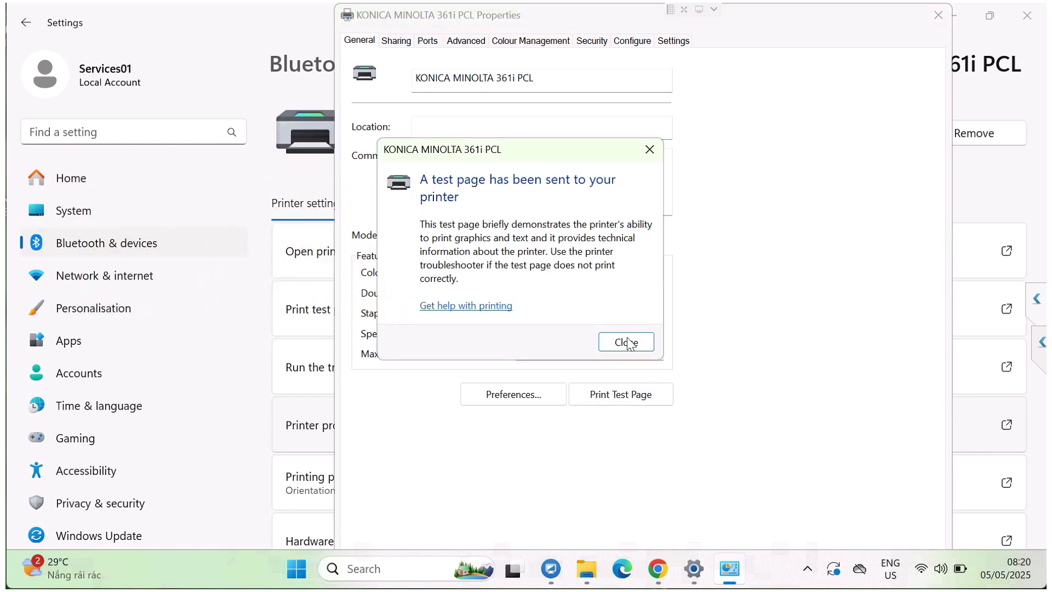
click(629, 344)
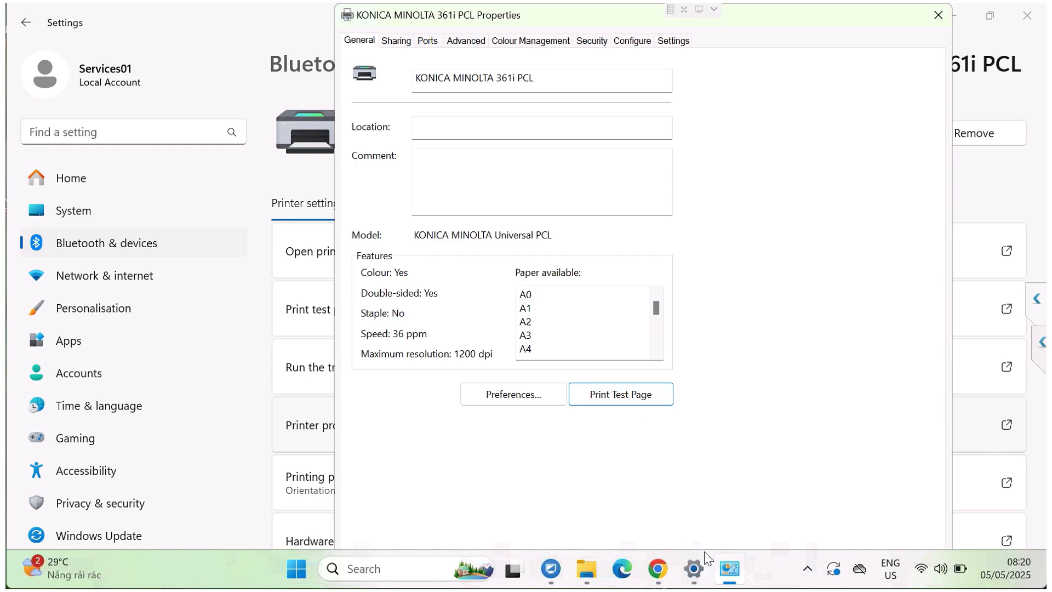
Step: Switch to the printer's Web Connection page in Chrome and check the test page in the current jobs and job history
click(658, 572)
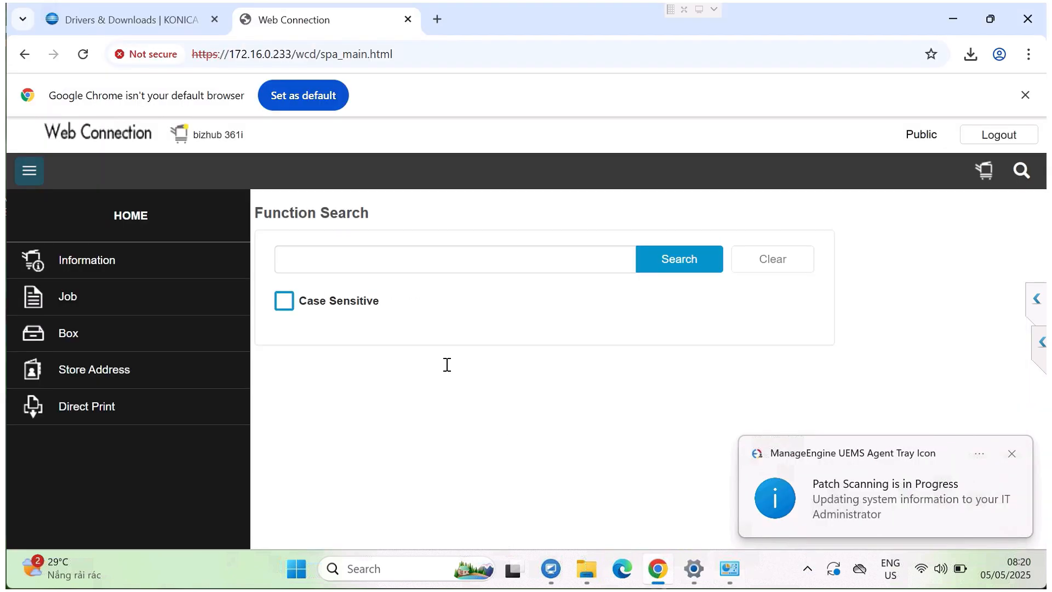
click(117, 313)
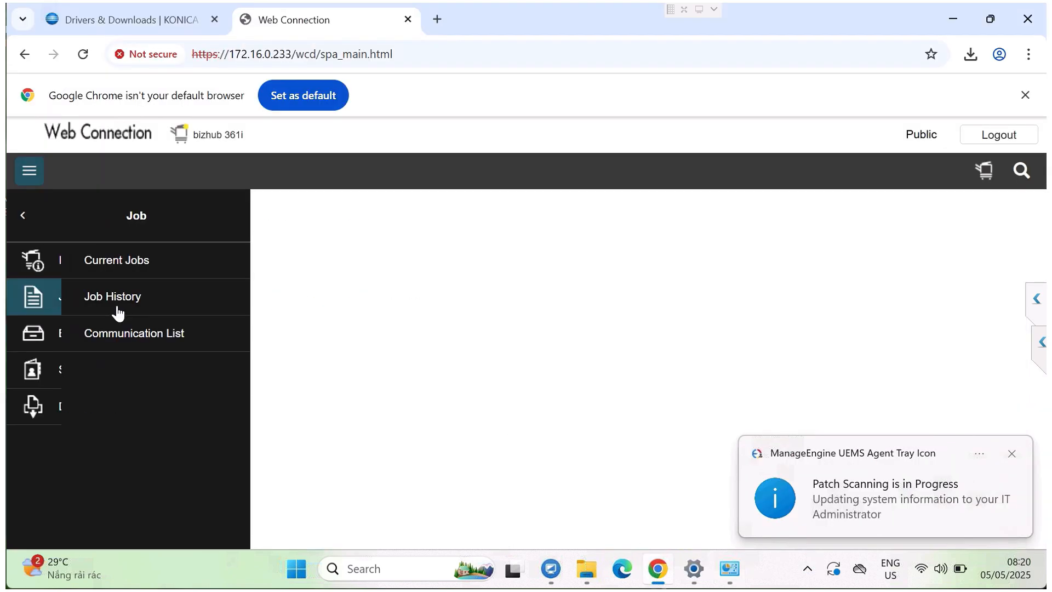
click(137, 268)
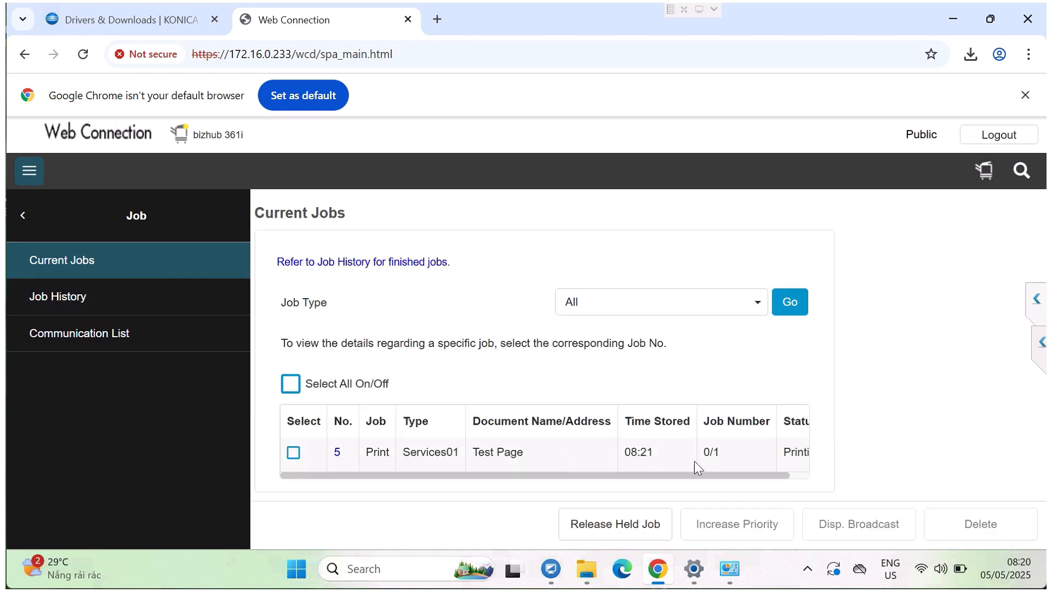
click(133, 301)
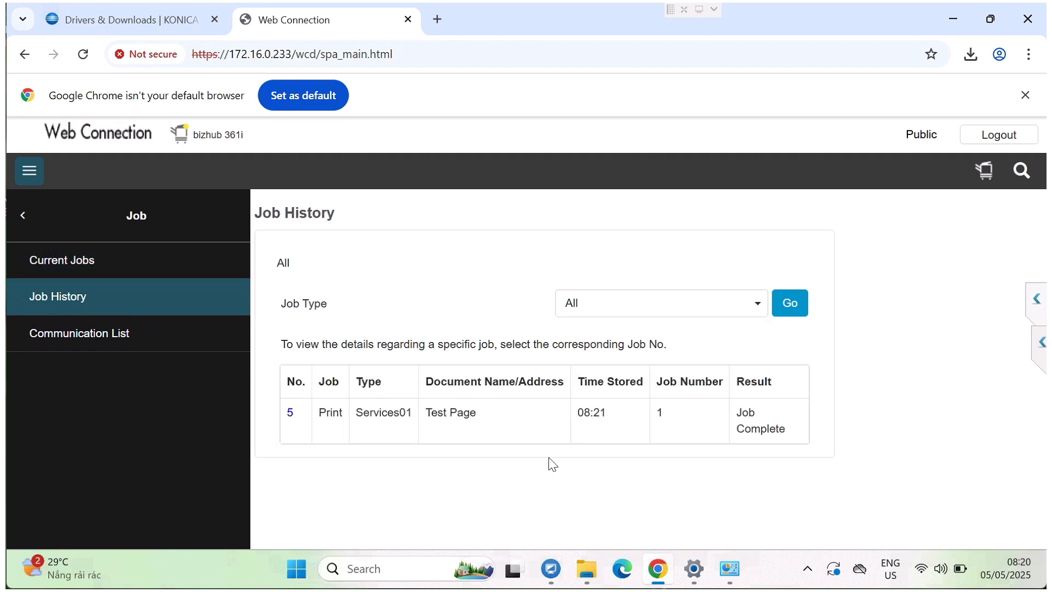
mouse_move(463, 3)
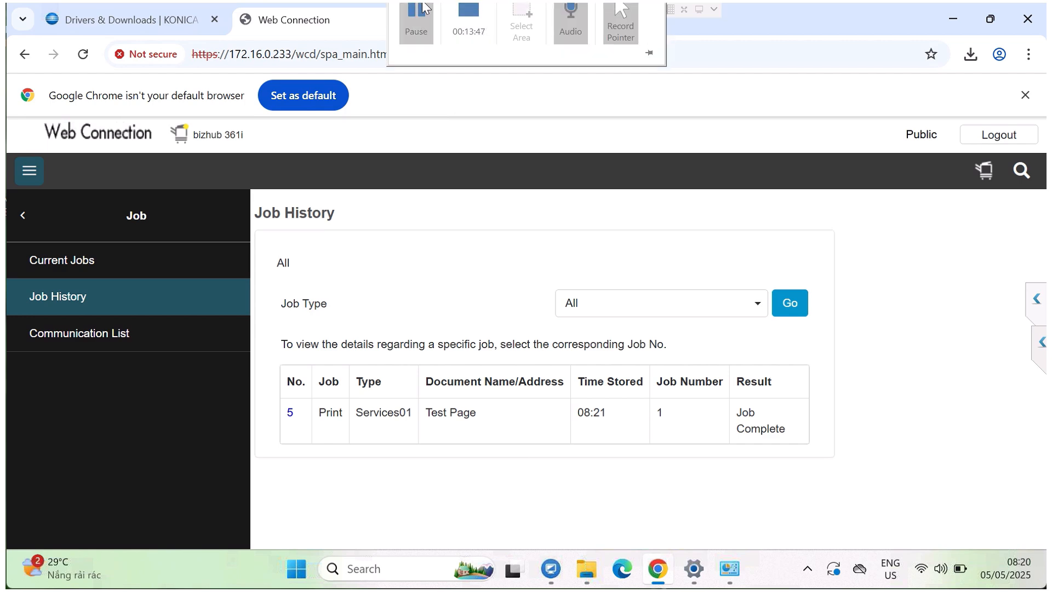
click(469, 11)
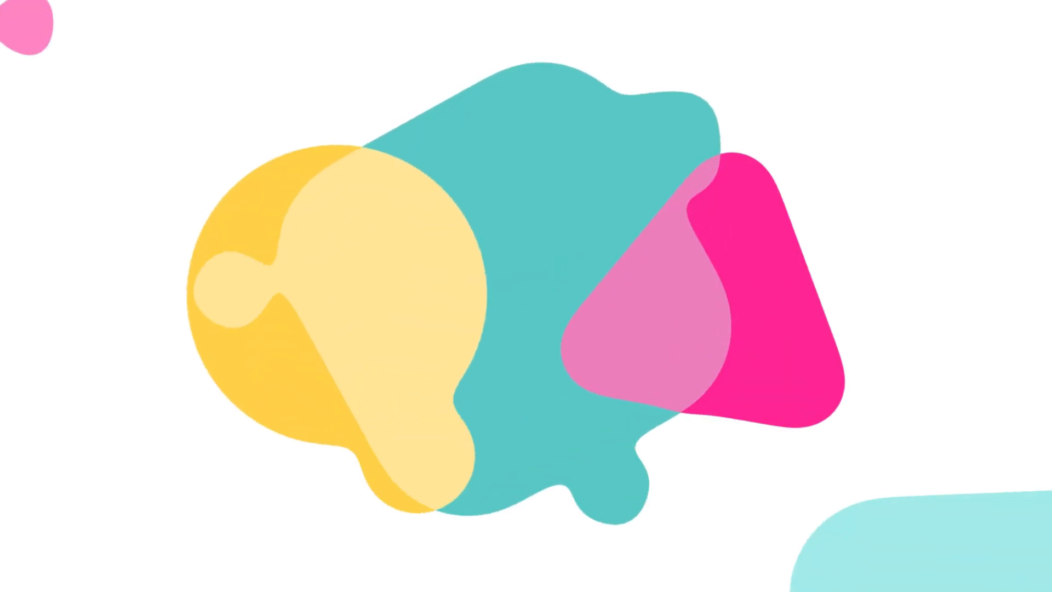